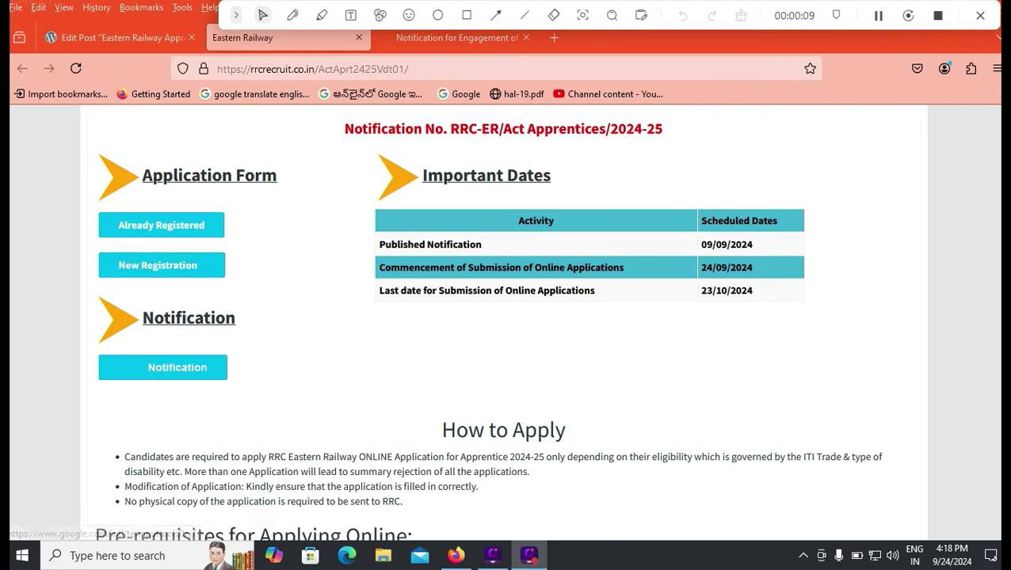
Switch to the RRC portal browser tab and scroll through its page.
click(466, 15)
mouse_move(76, 247)
mouse_down()
mouse_move(173, 282)
mouse_move(239, 290)
mouse_up()
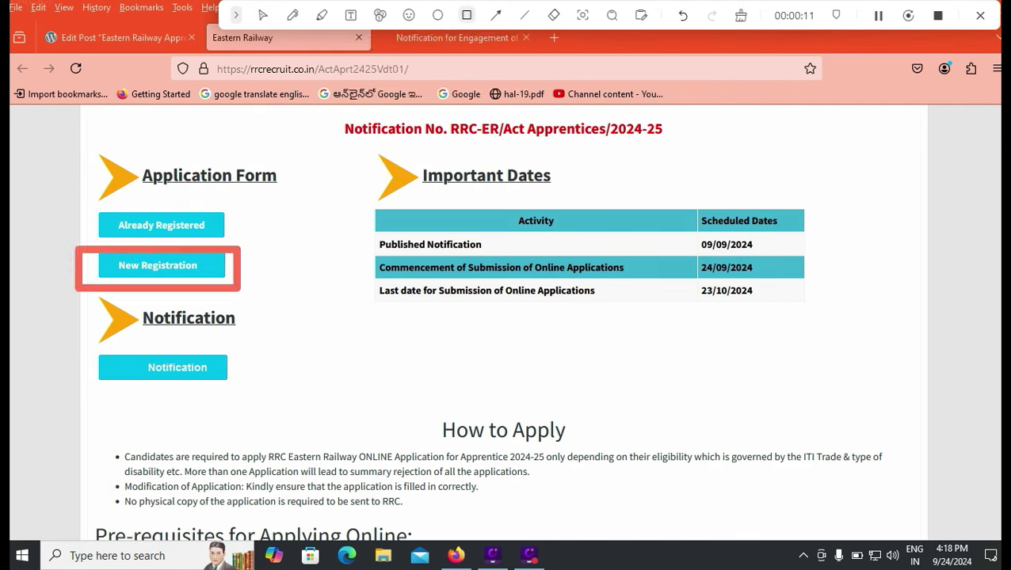
mouse_move(63, 199)
mouse_down()
mouse_move(134, 243)
mouse_move(249, 249)
mouse_up()
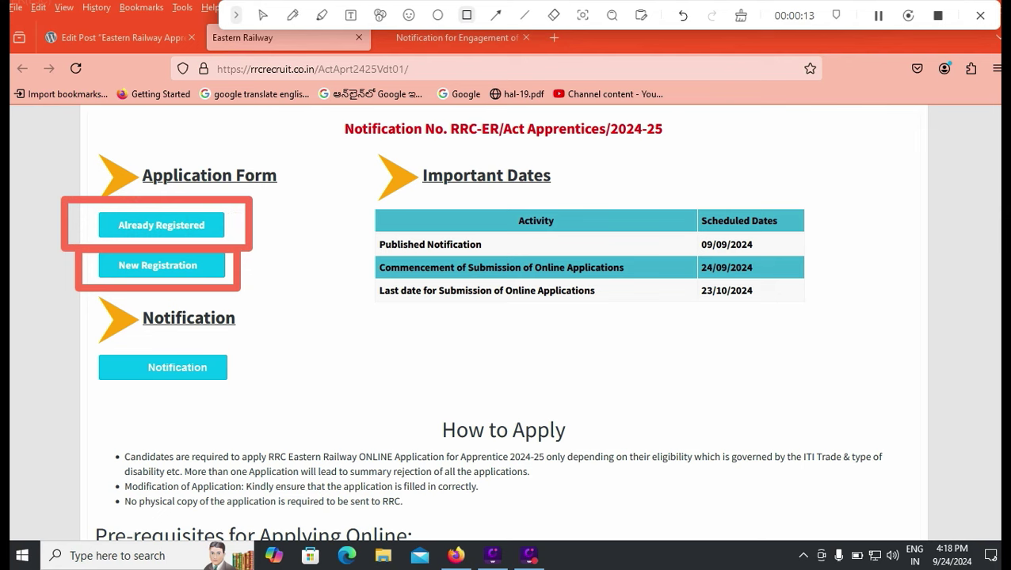
click(262, 15)
scroll(503, 317, down, 2)
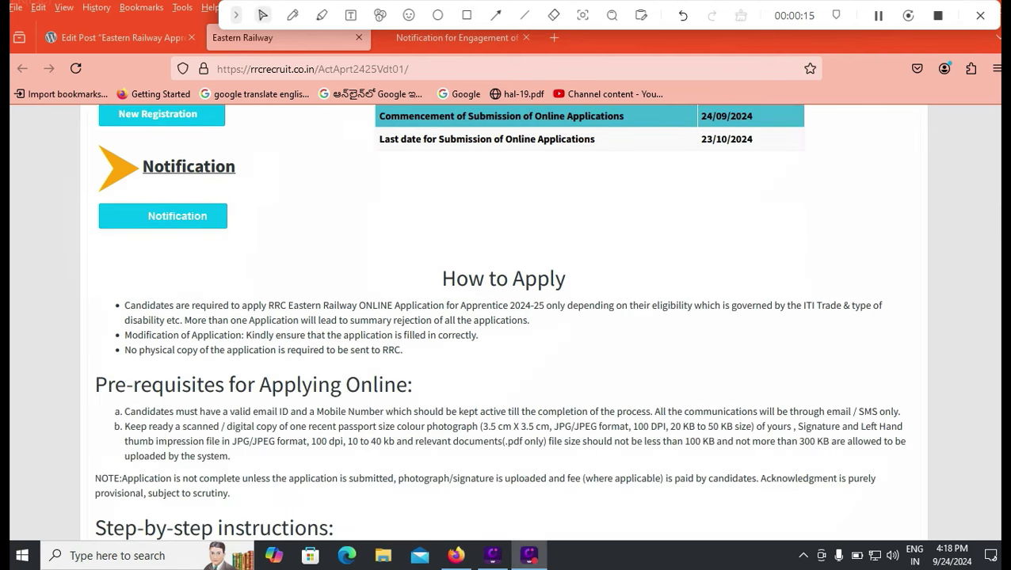
scroll(504, 317, down, 4)
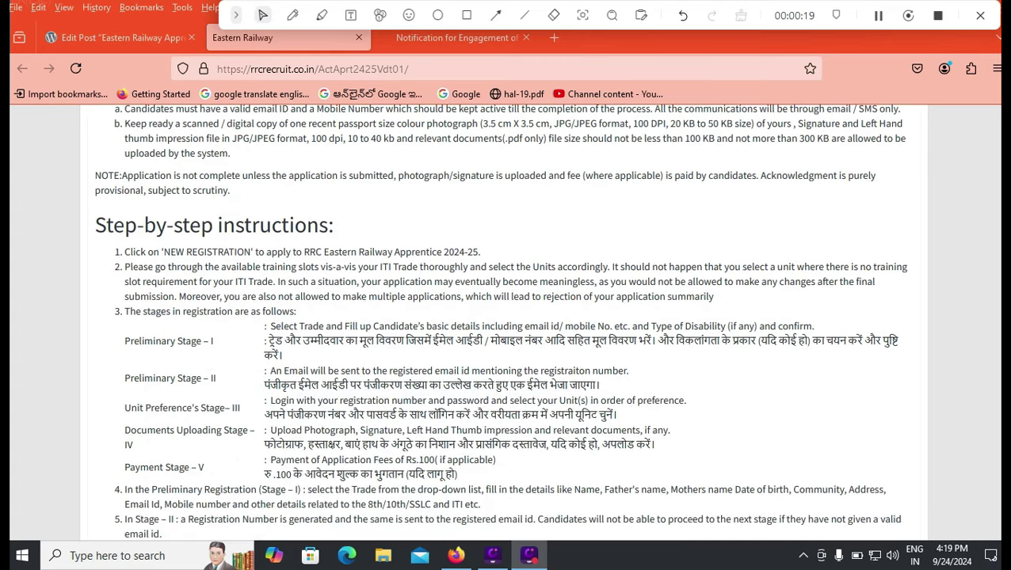
scroll(504, 317, down, 4)
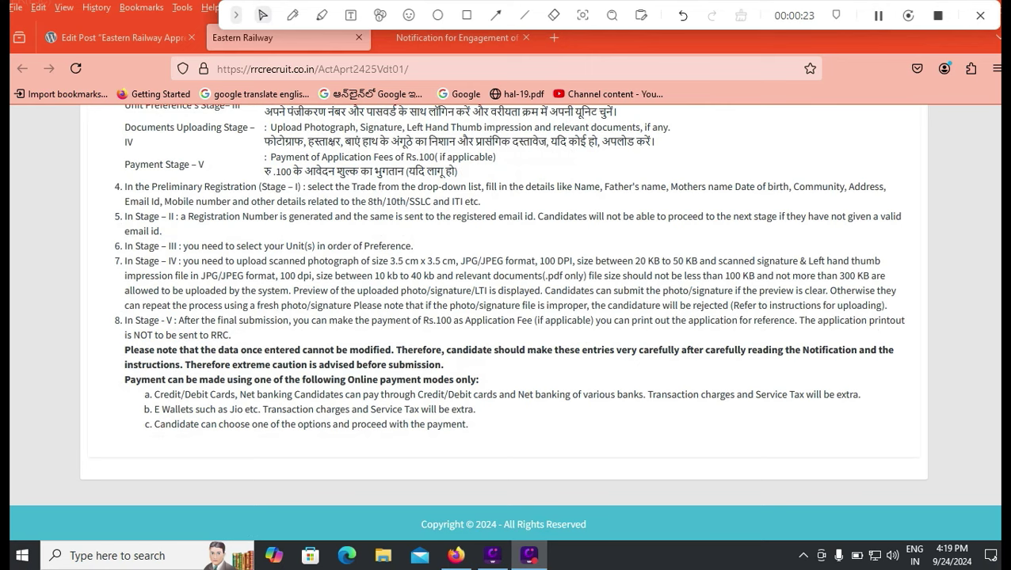
scroll(504, 317, up, 10)
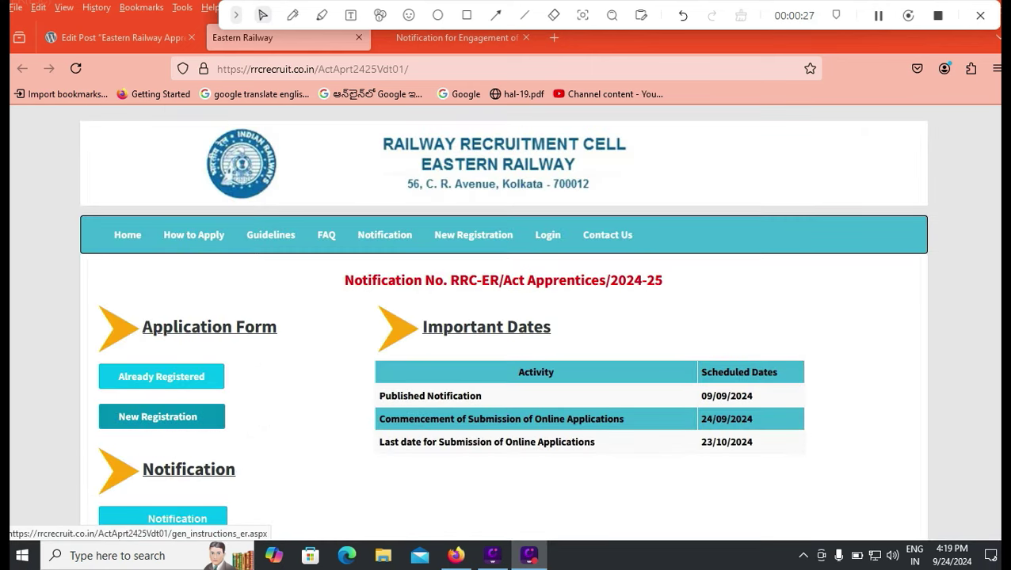
Start a new apprentice registration and proceed past the instructions to the form.
click(158, 416)
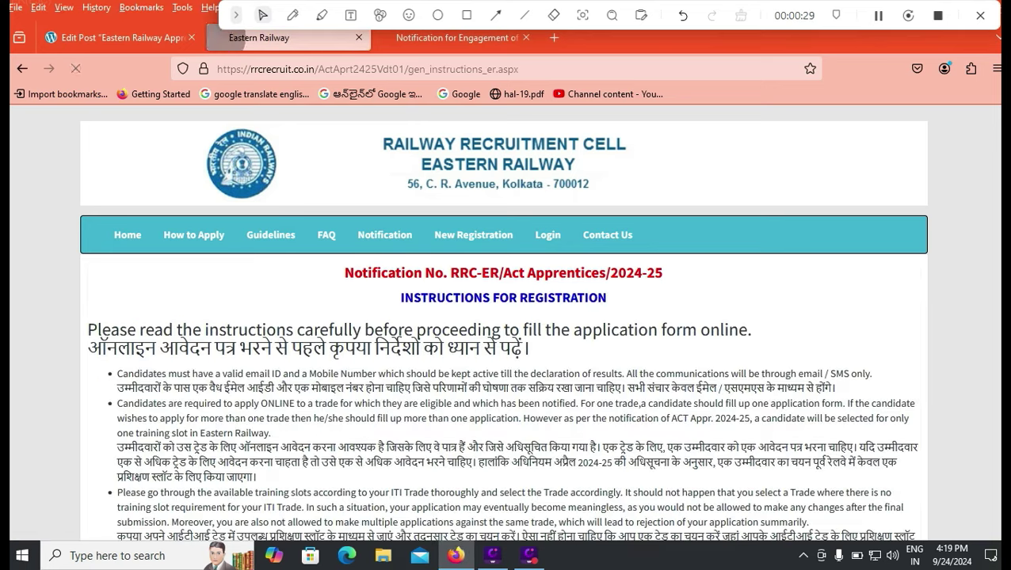
scroll(504, 325, down, 3)
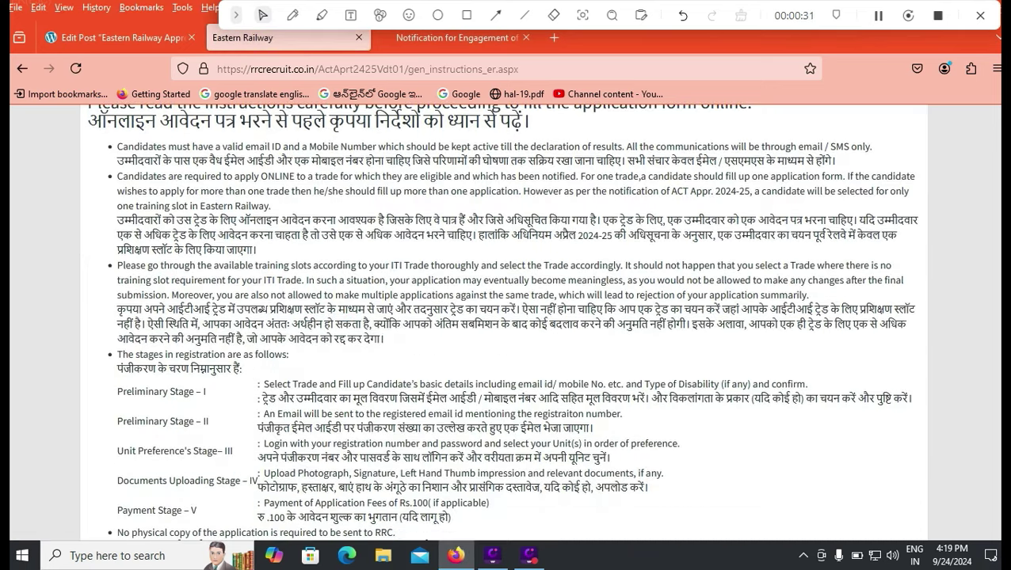
scroll(504, 325, down, 3)
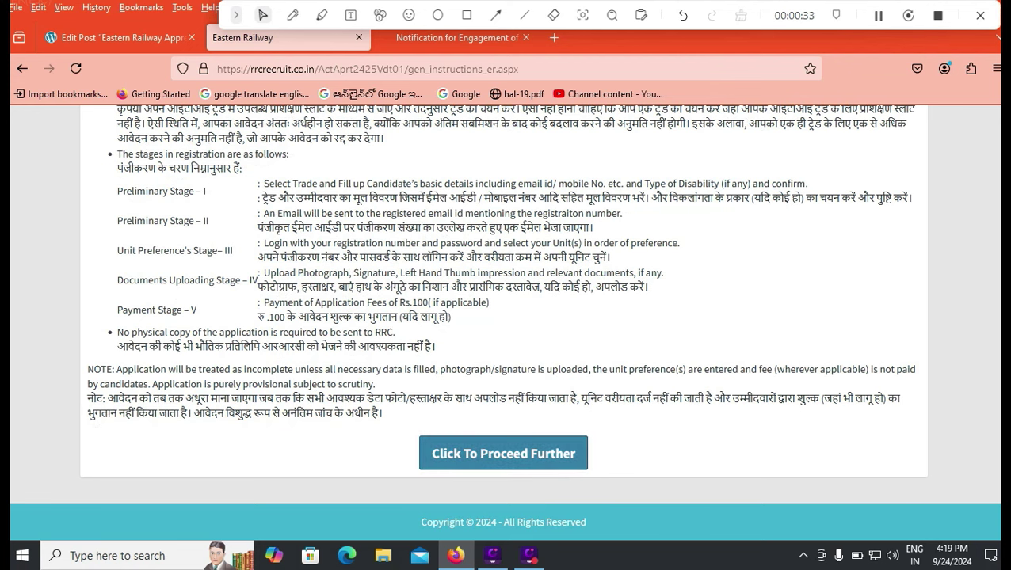
click(504, 453)
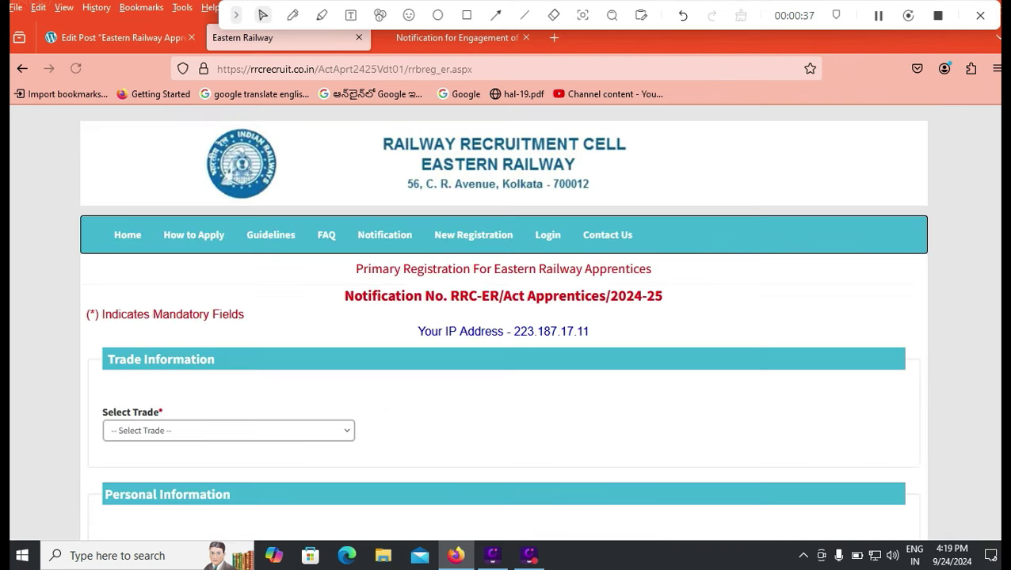
Select Fitter as the trade and enter the candidate's, father's and mother's names.
click(228, 430)
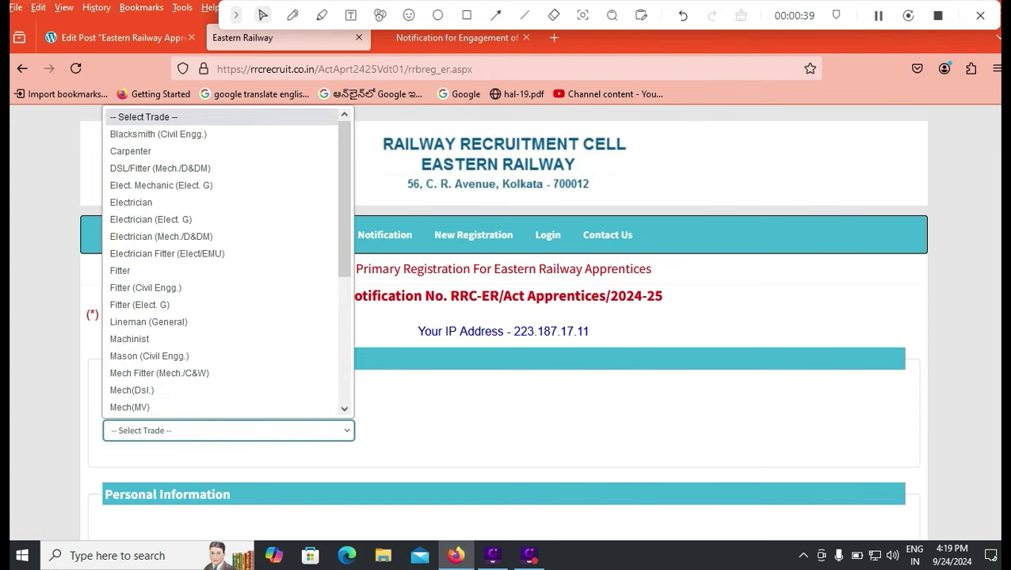
click(120, 270)
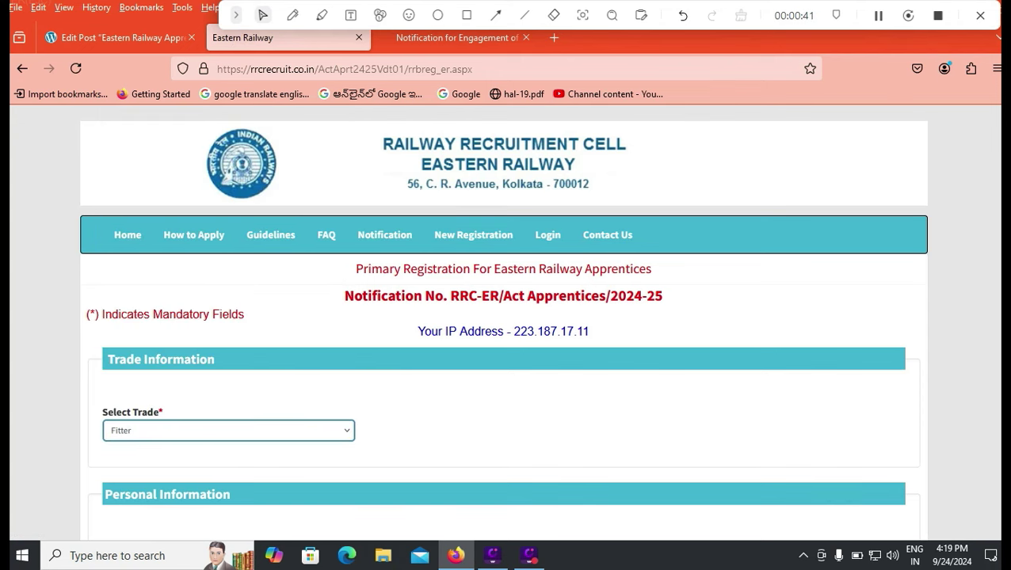
scroll(504, 325, down, 3)
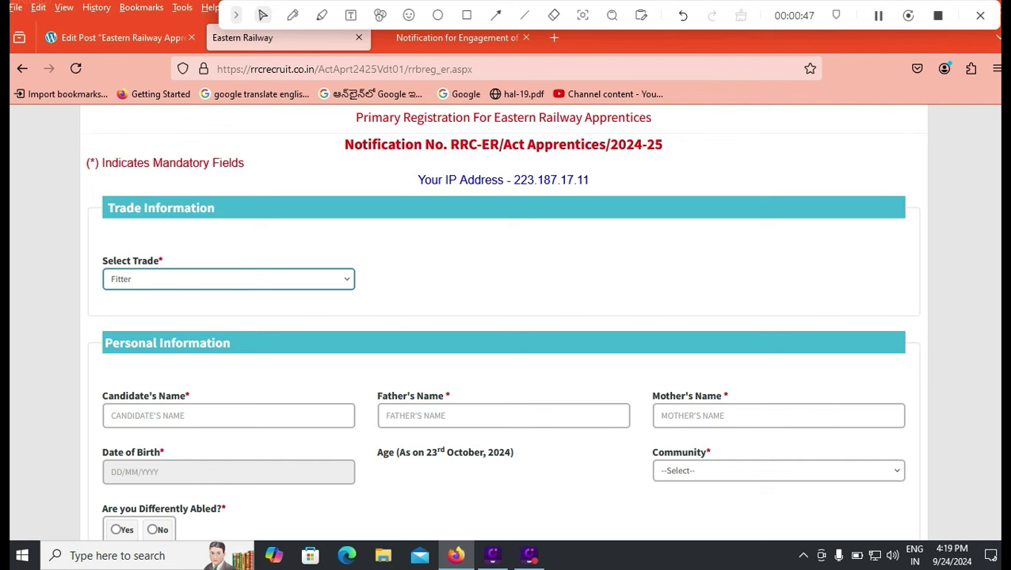
click(113, 415)
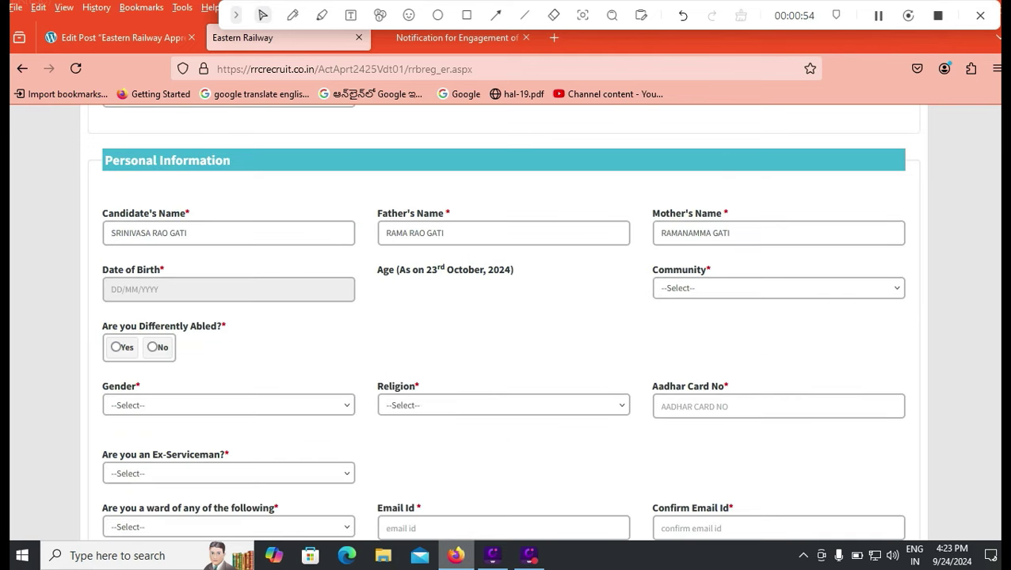
mouse_move(457, 555)
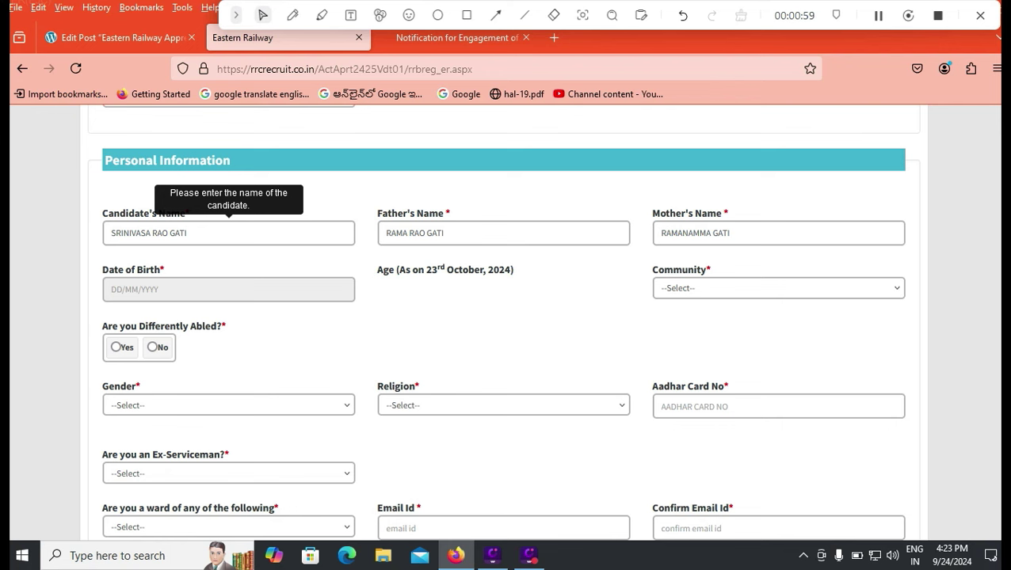
click(731, 233)
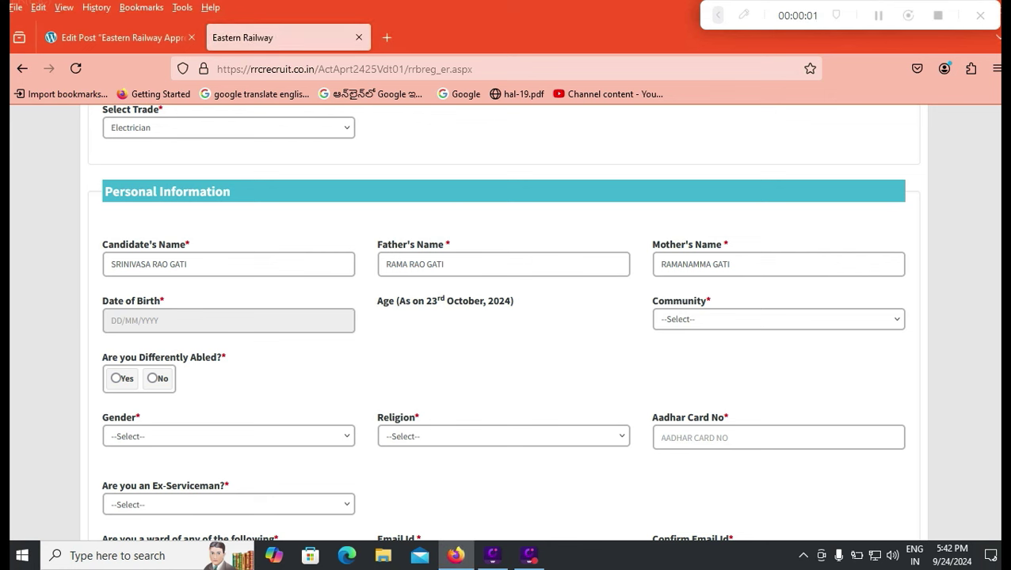
click(228, 320)
click(182, 351)
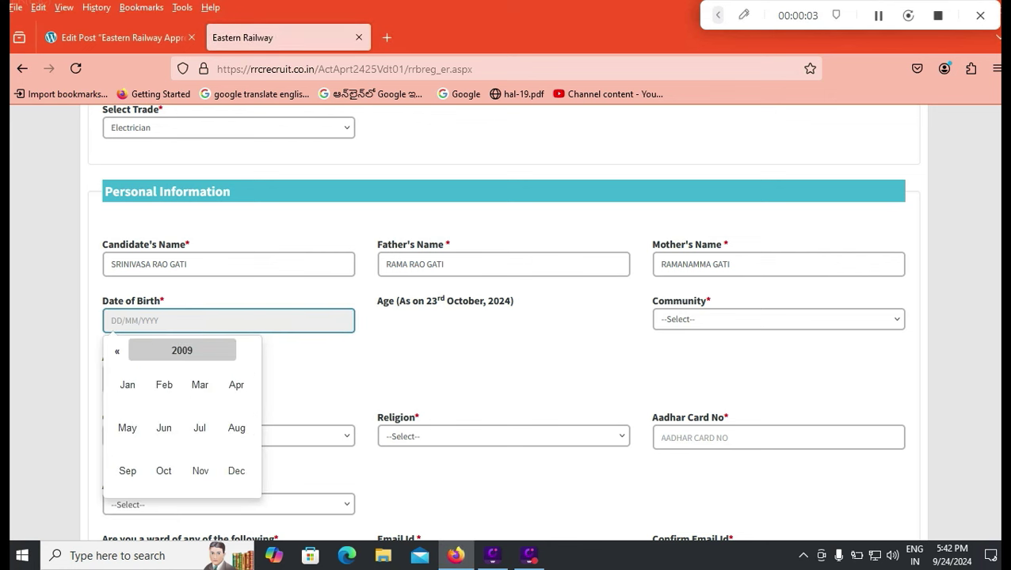
click(182, 350)
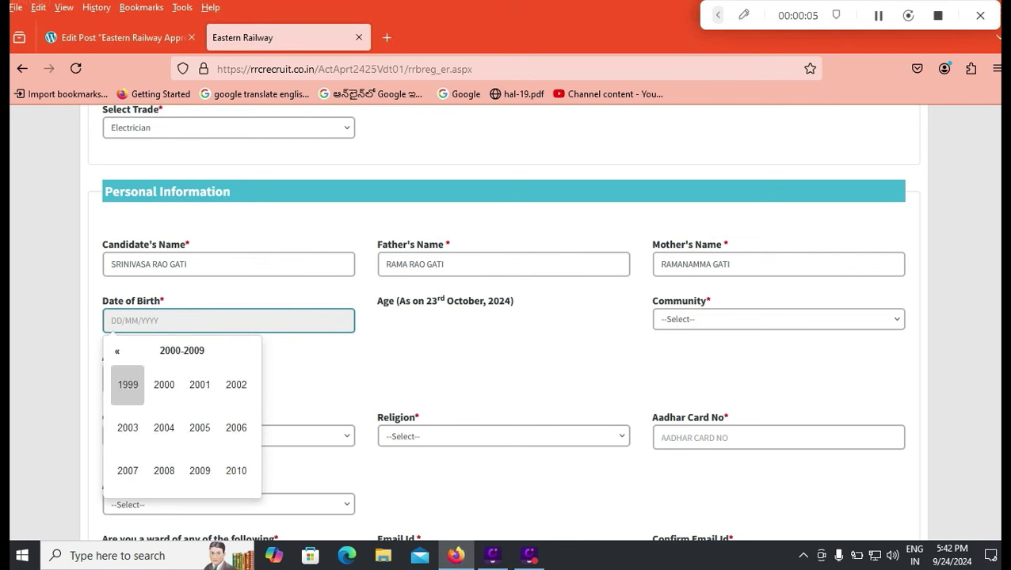
click(127, 385)
click(200, 385)
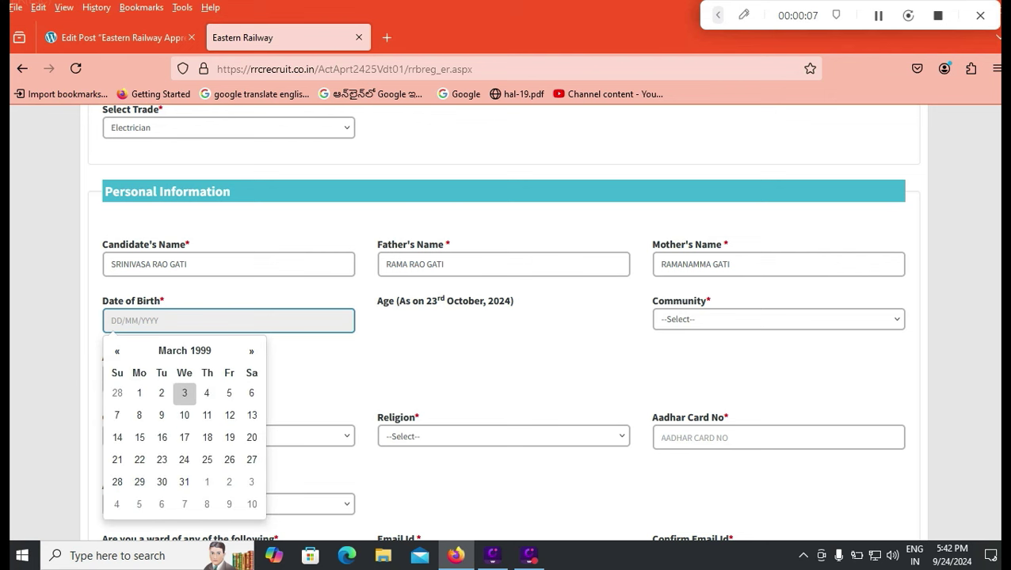
click(160, 415)
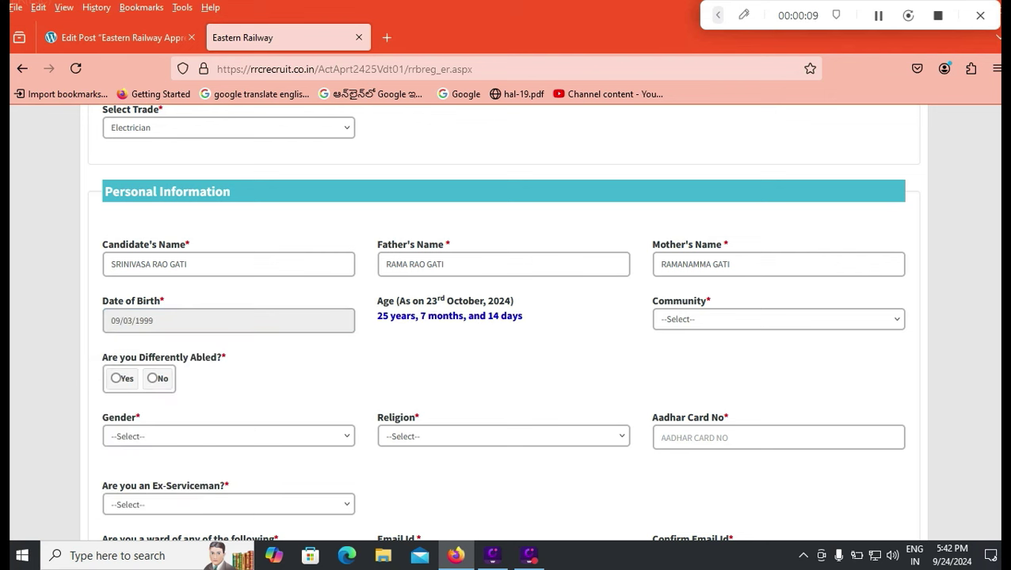
Settle the community on OBC and answer Yes for OBC non-creamy layer.
click(778, 319)
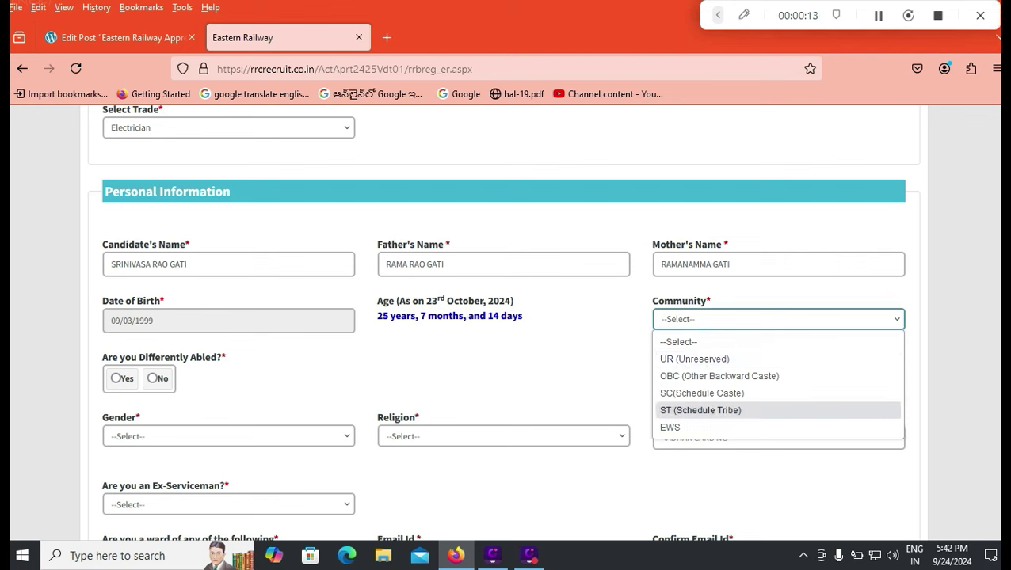
click(719, 376)
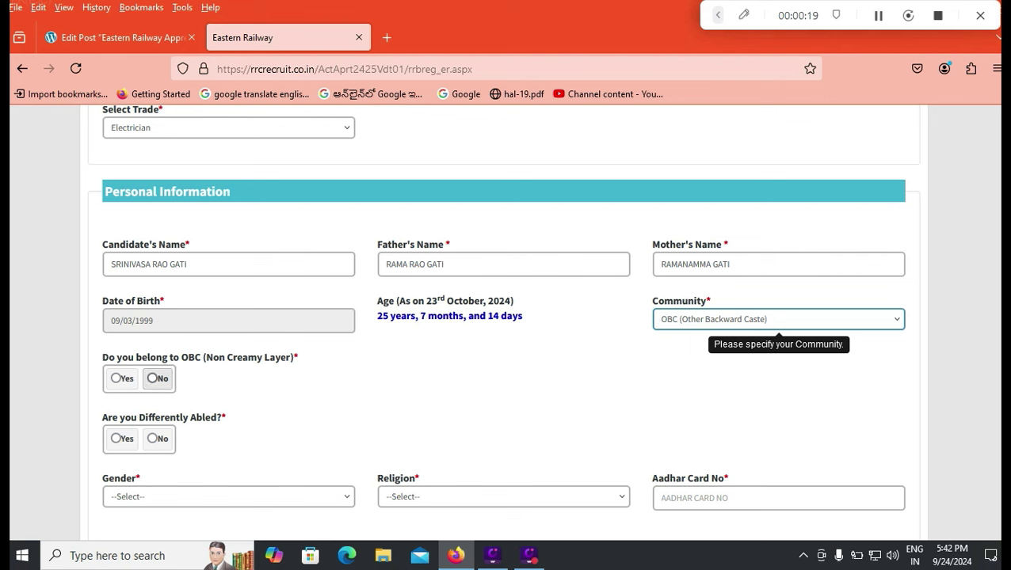
click(776, 319)
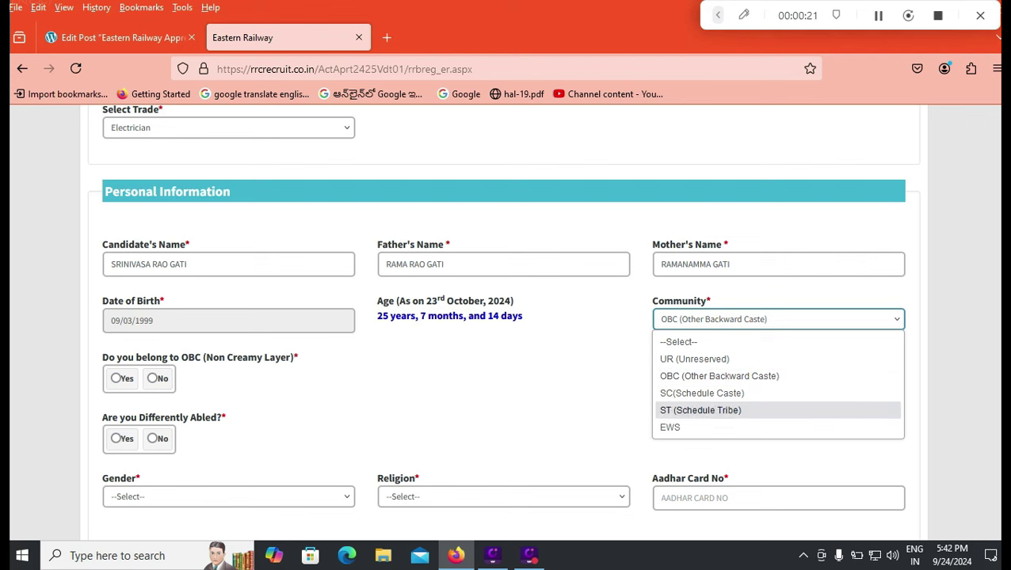
click(713, 427)
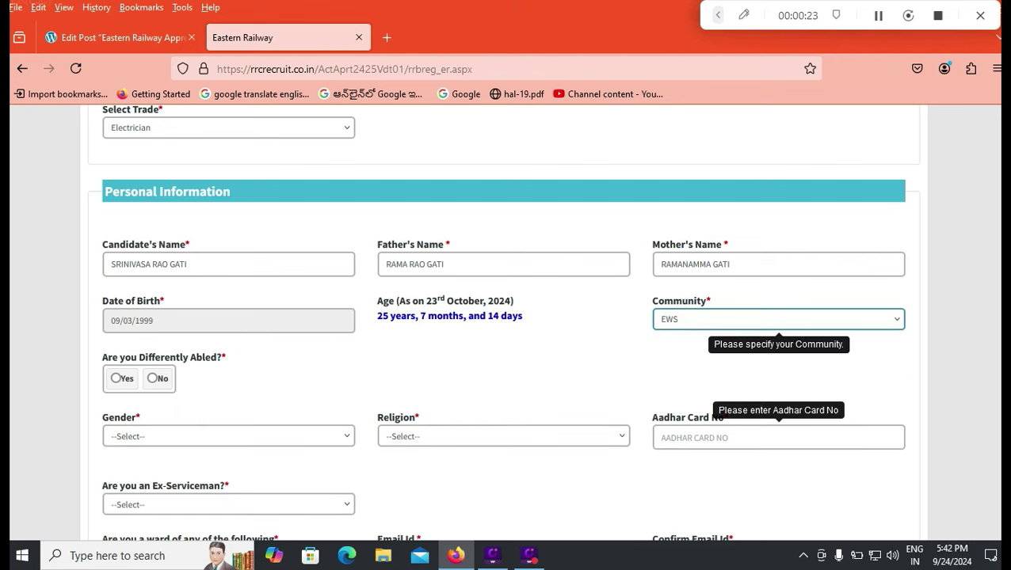
click(777, 319)
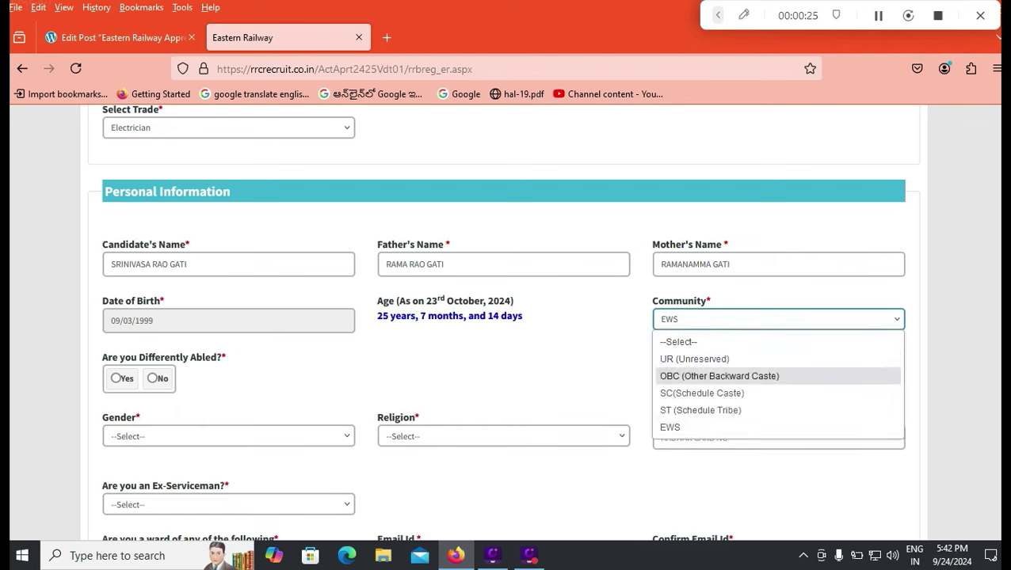
click(713, 356)
click(776, 319)
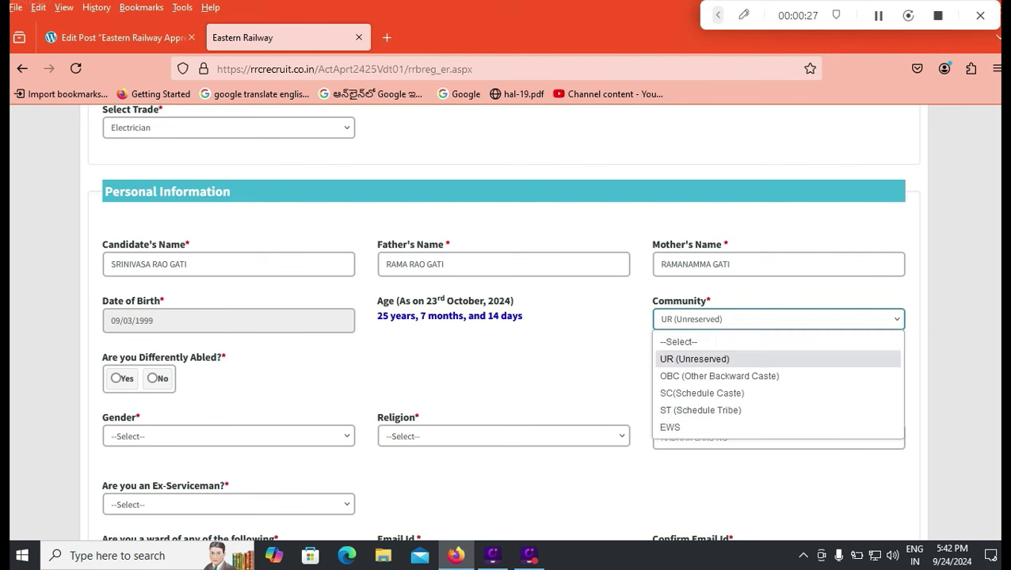
click(713, 375)
click(121, 378)
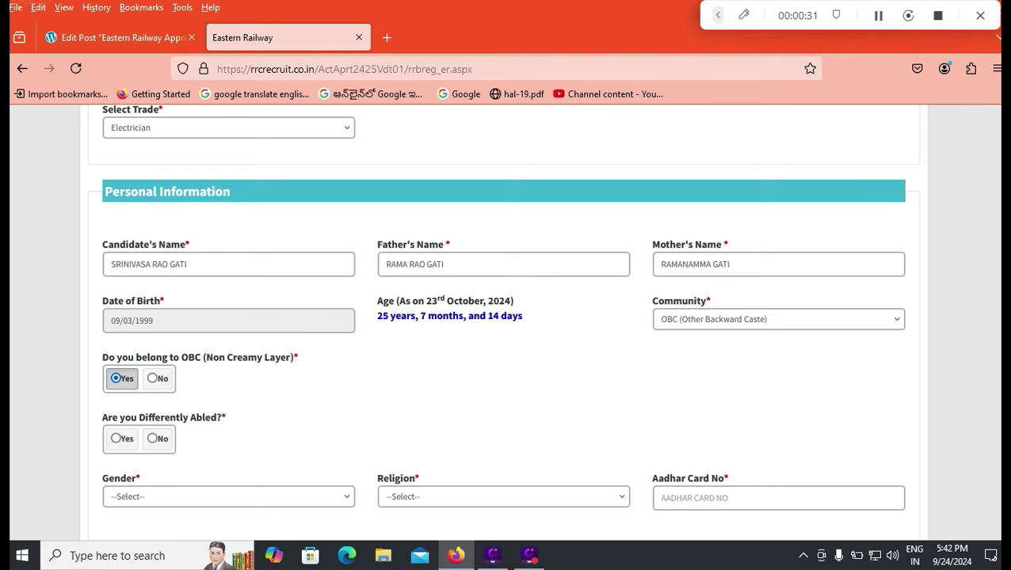
Answer No for differently abled, and set gender Male and religion HINDU.
click(152, 438)
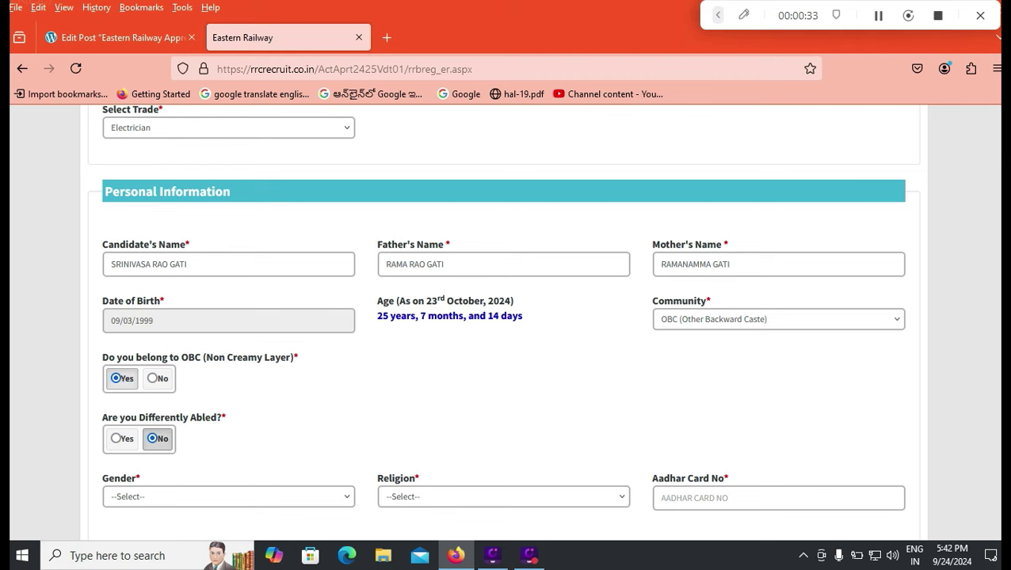
scroll(229, 432, down, 2)
click(229, 424)
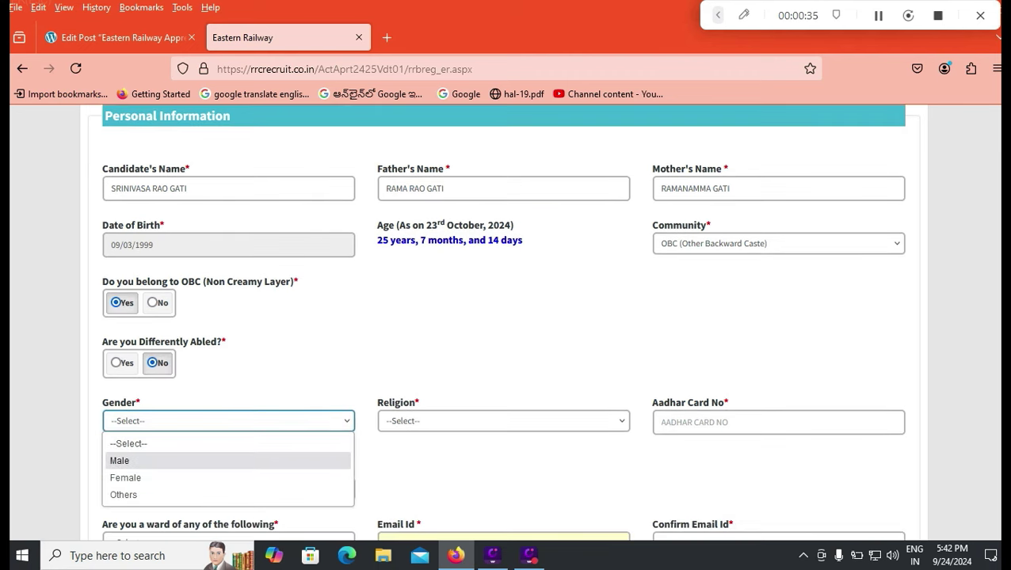
click(119, 461)
click(503, 421)
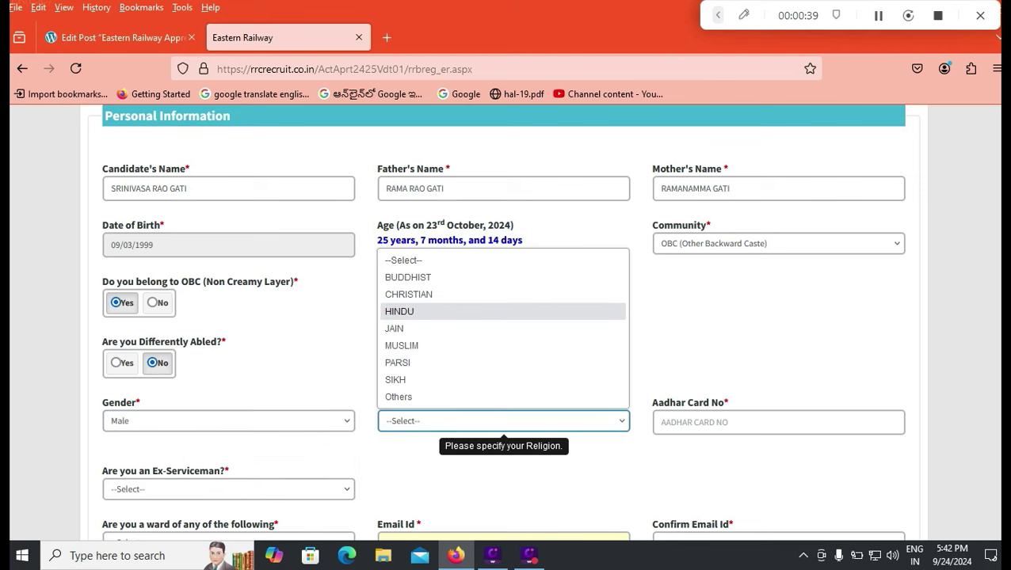
click(399, 312)
click(778, 422)
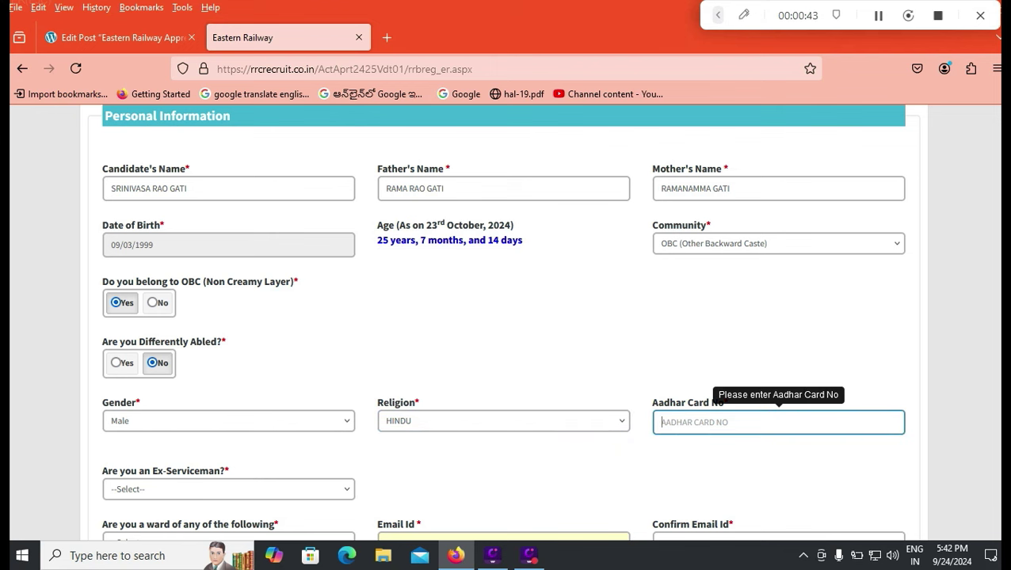
Set Ex-Serviceman to No and ward category to None, then clear the old Email Id.
scroll(779, 422, down, 2)
scroll(779, 422, down, 1)
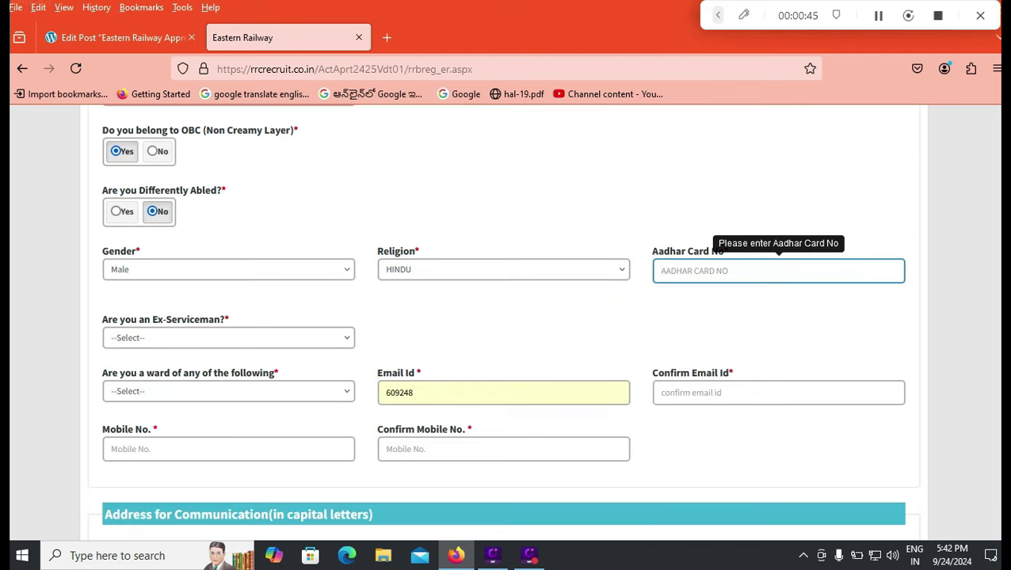
click(228, 338)
key(Down)
key(Down)
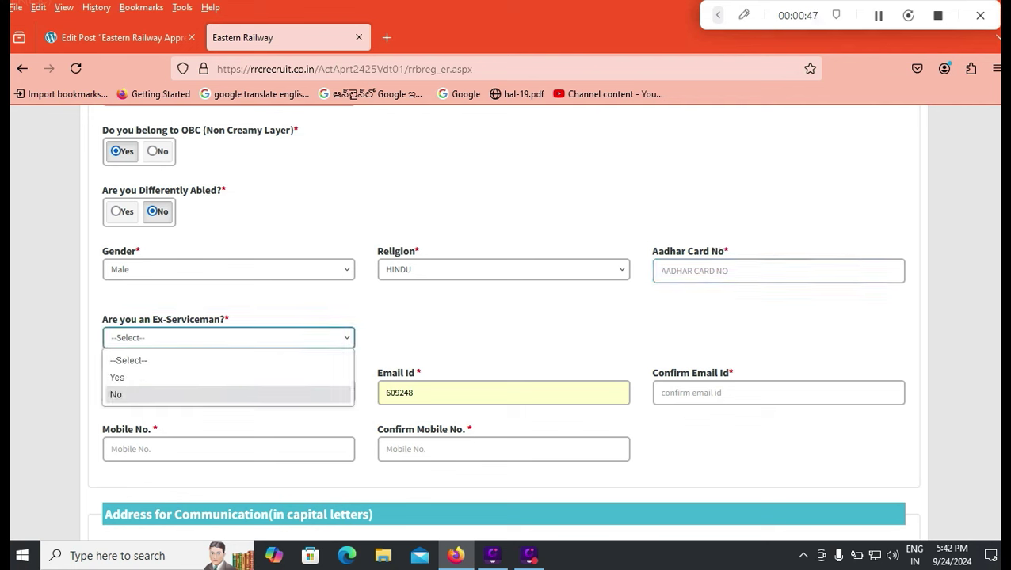
key(Up)
key(Down)
key(Return)
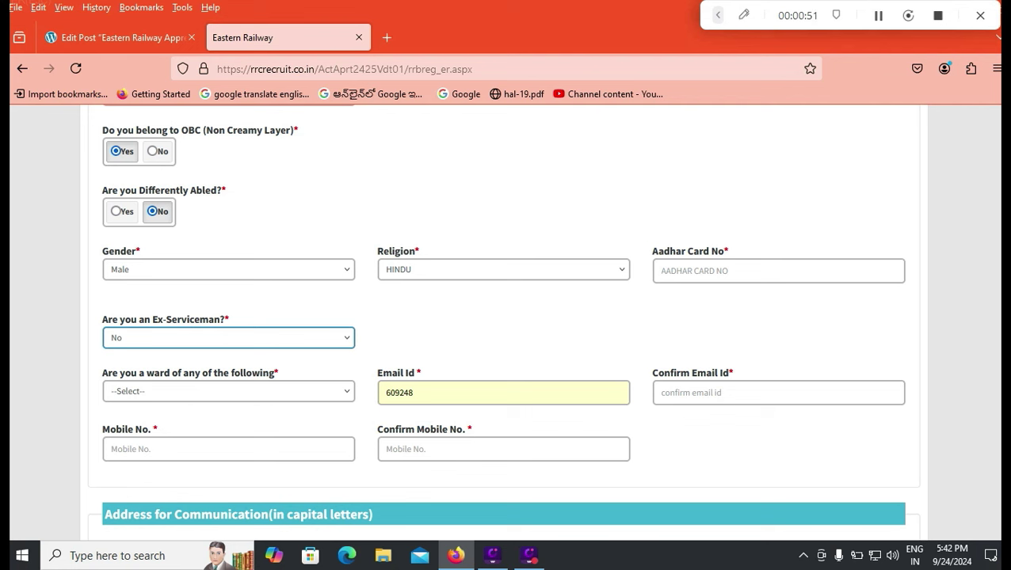
click(228, 391)
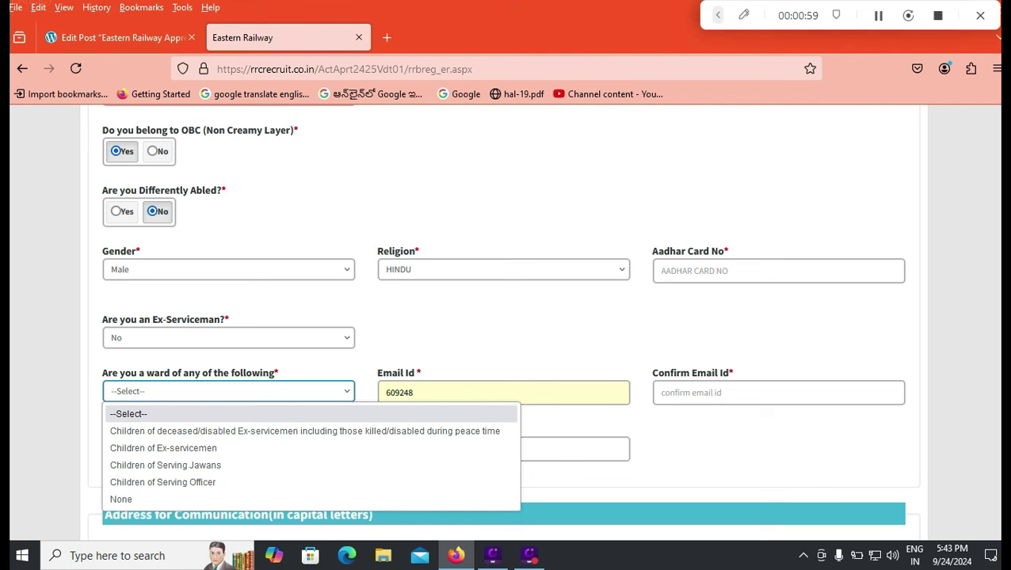
key(Down)
key(Down)
key(Down)
key(Down)
key(Down)
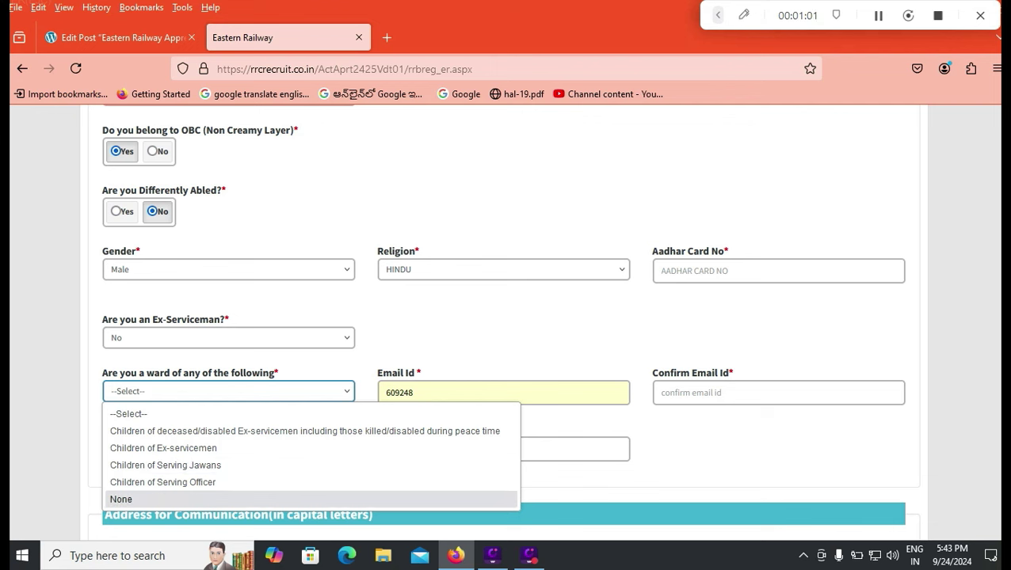
key(Return)
key(Tab)
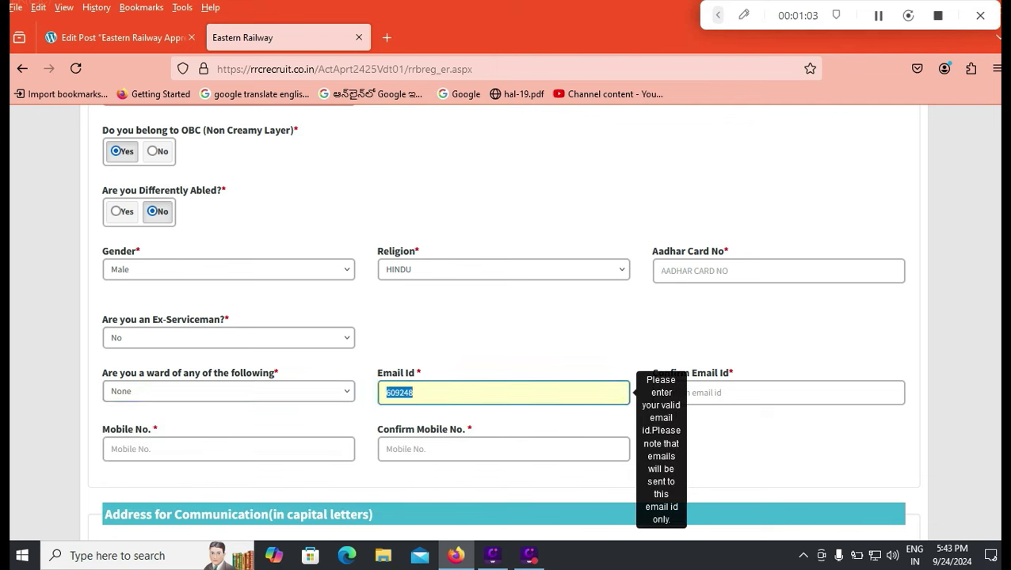
key(BackSpace)
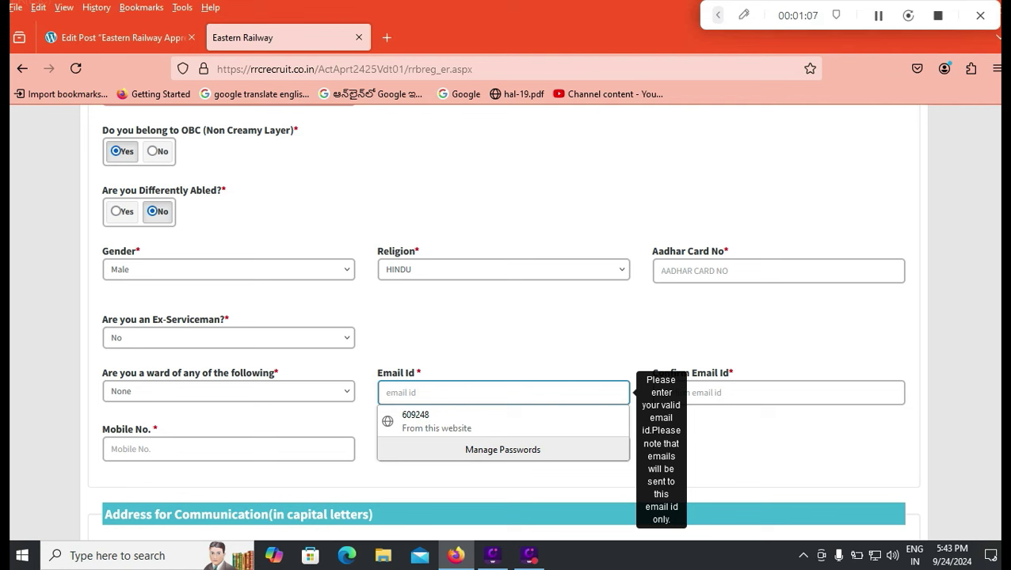
Enter the applicant's e-mail address and the mobile number in both mobile fields.
text(e)
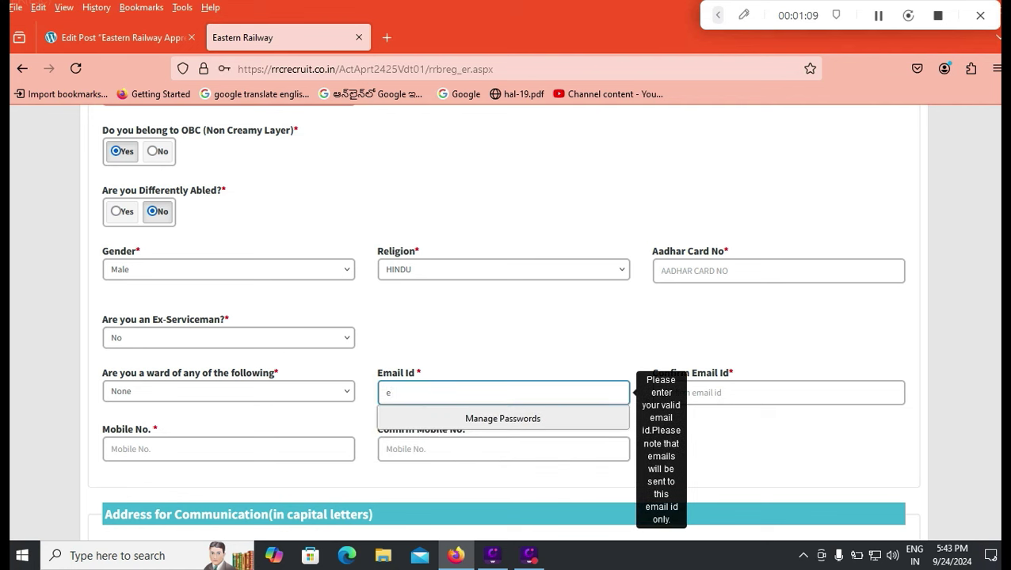
click(777, 392)
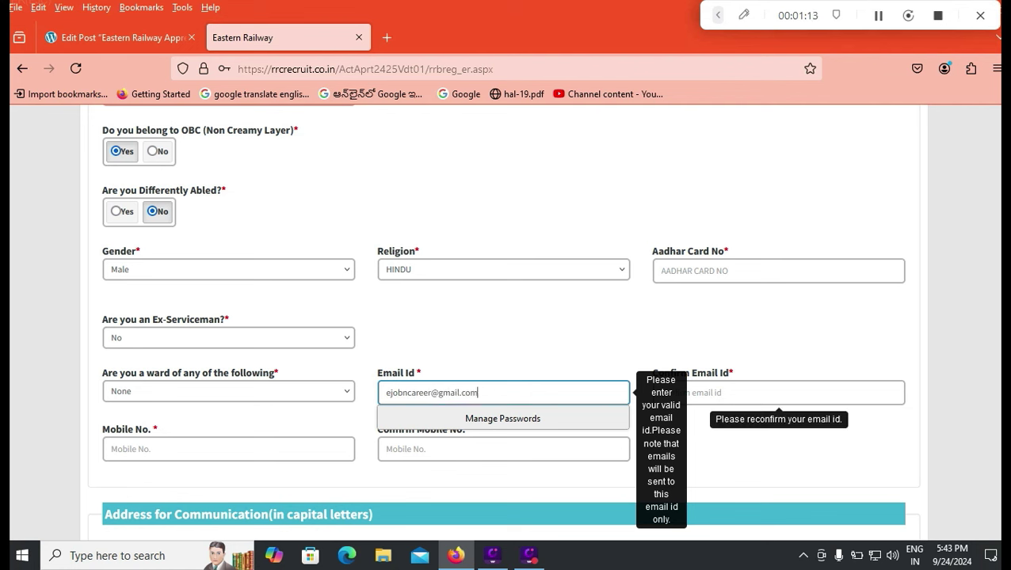
click(229, 448)
text(9999999999)
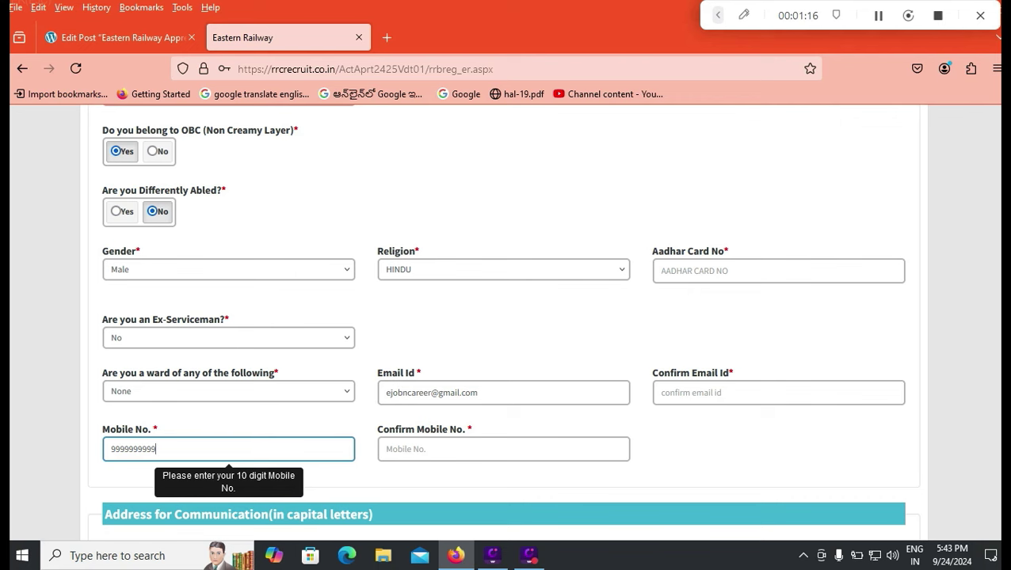
key(Tab)
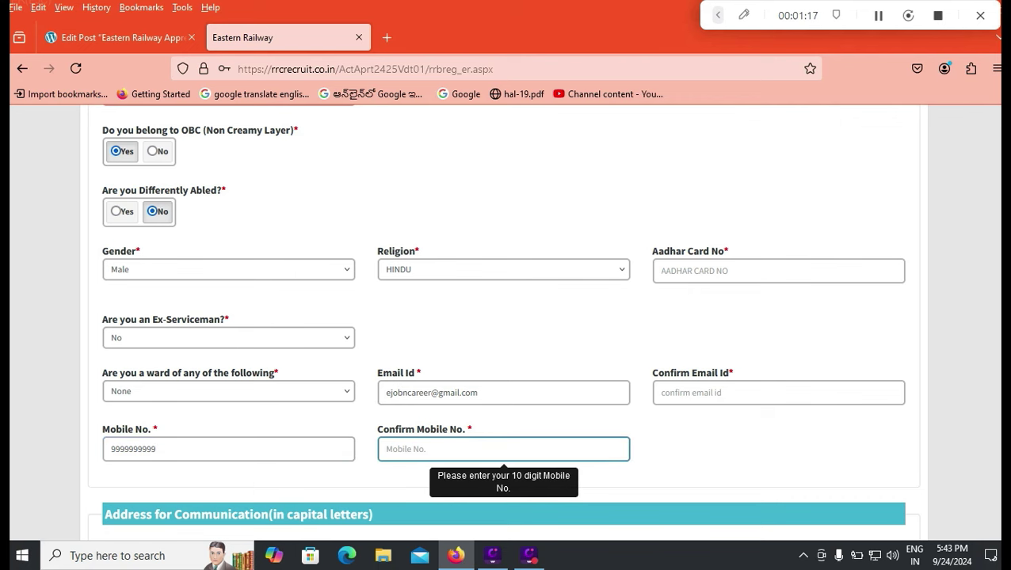
text(9999999999)
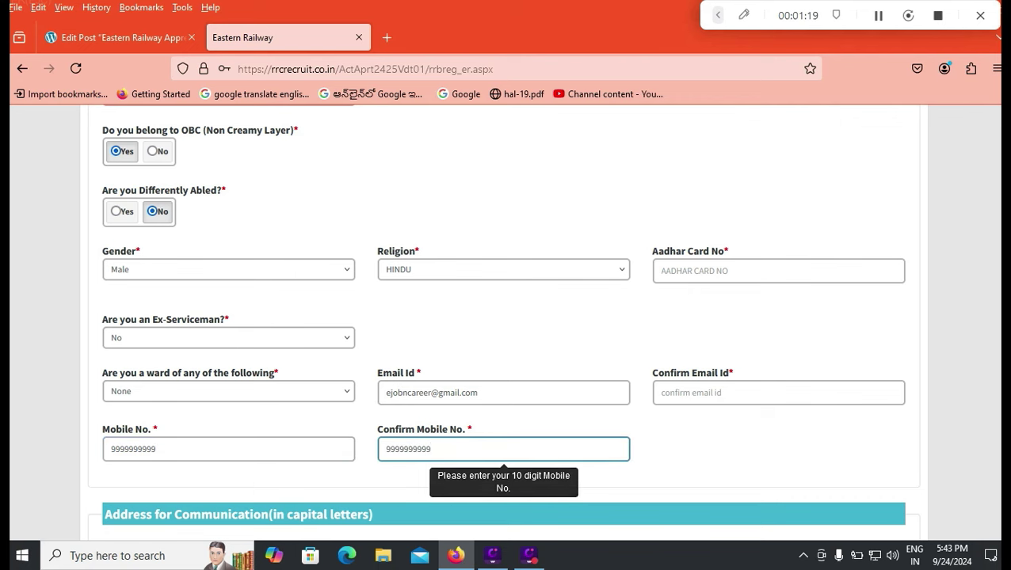
key(Tab)
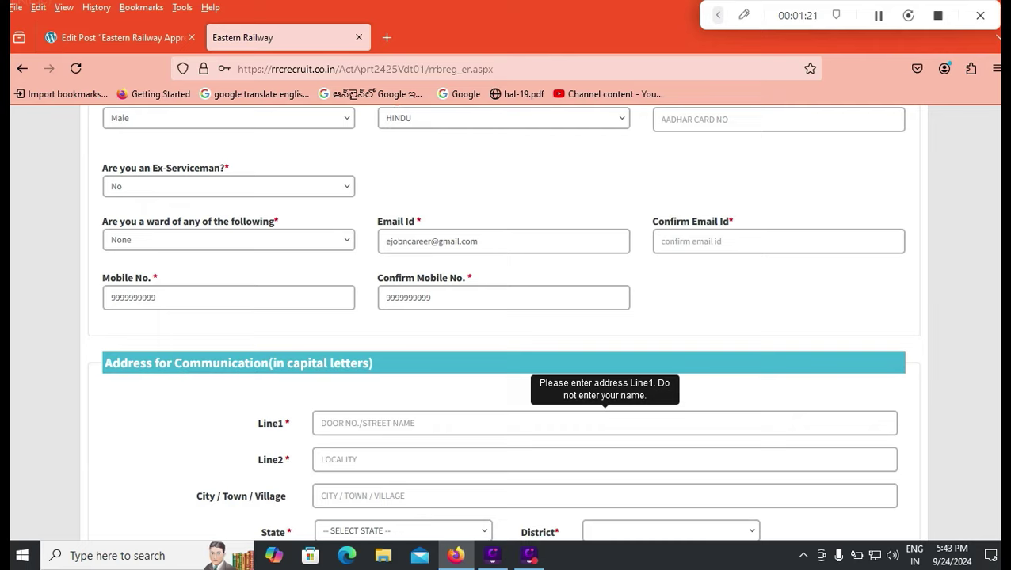
Fill in the communication address street lines and the city TIRUPATI.
scroll(503, 322, down, 2)
scroll(503, 322, down, 2)
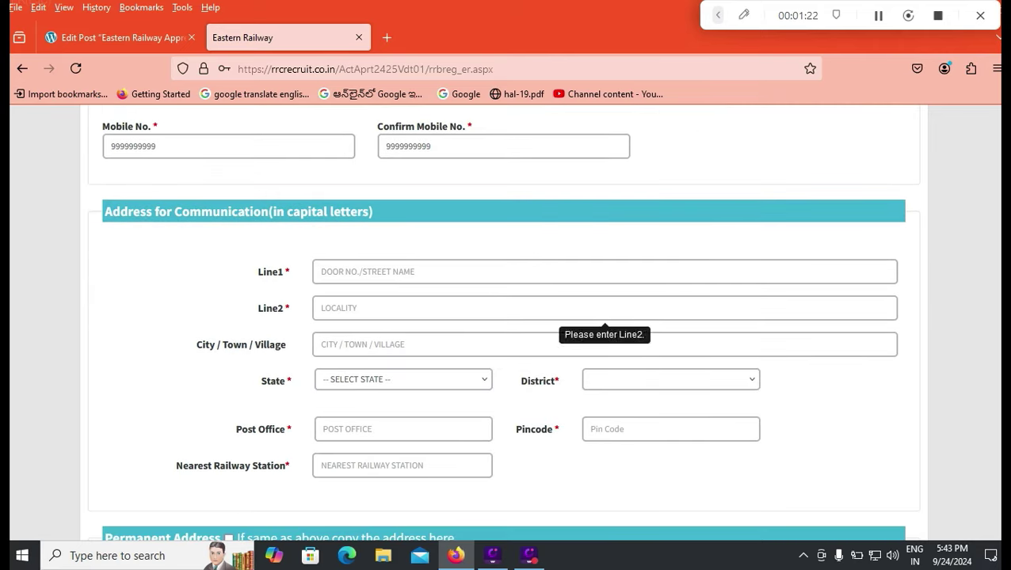
click(475, 272)
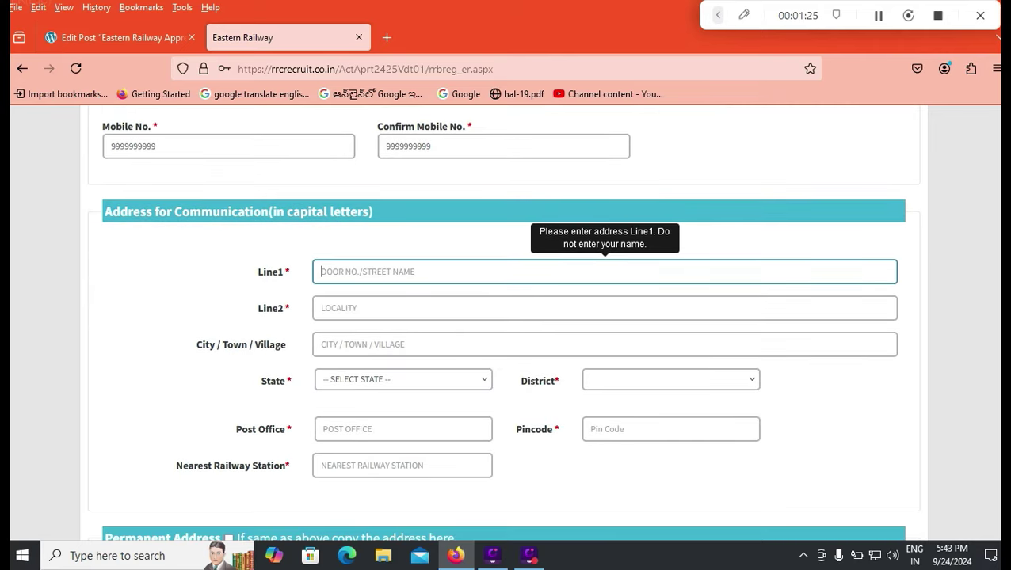
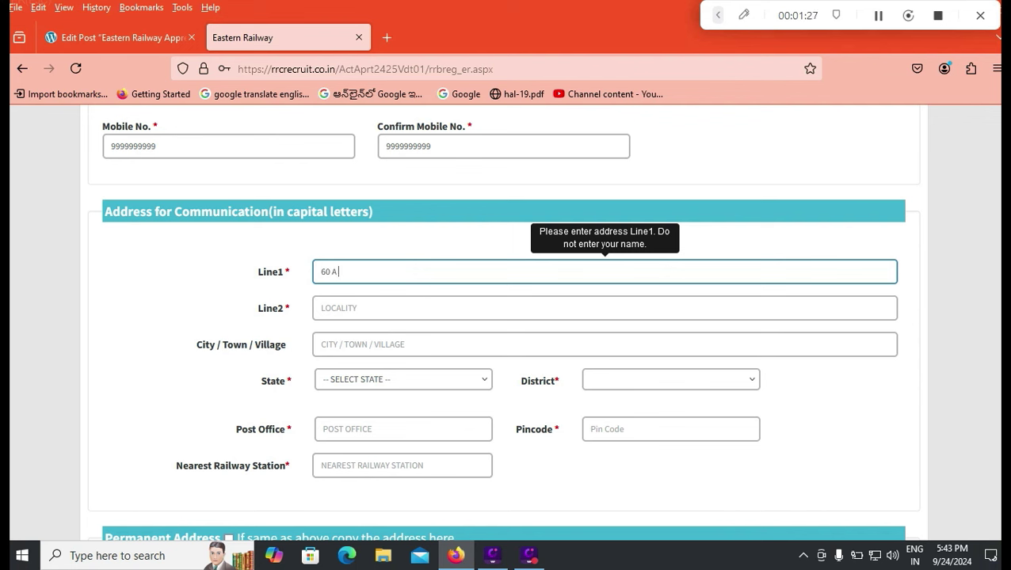
key(Tab)
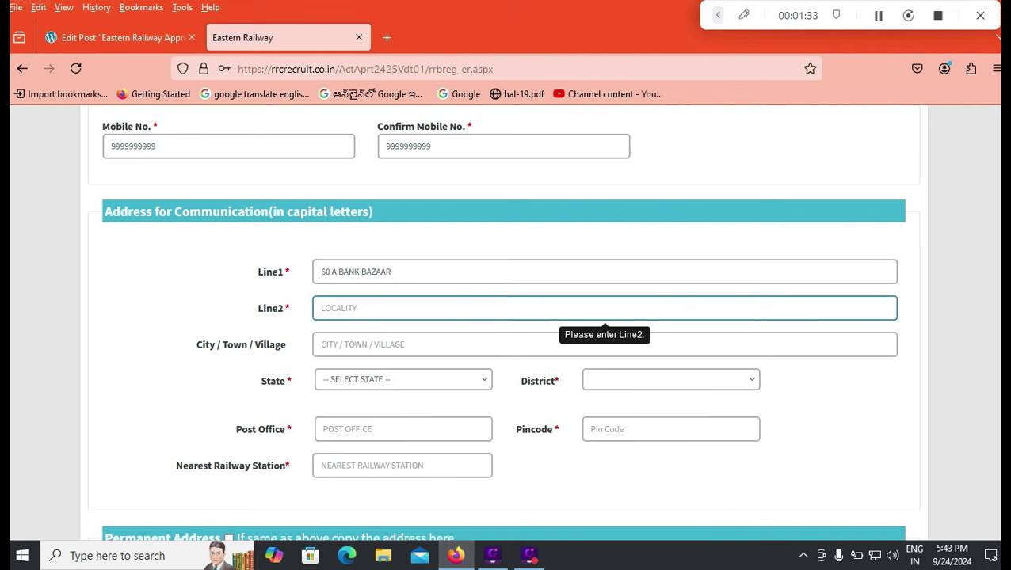
key(Tab)
text(TIR)
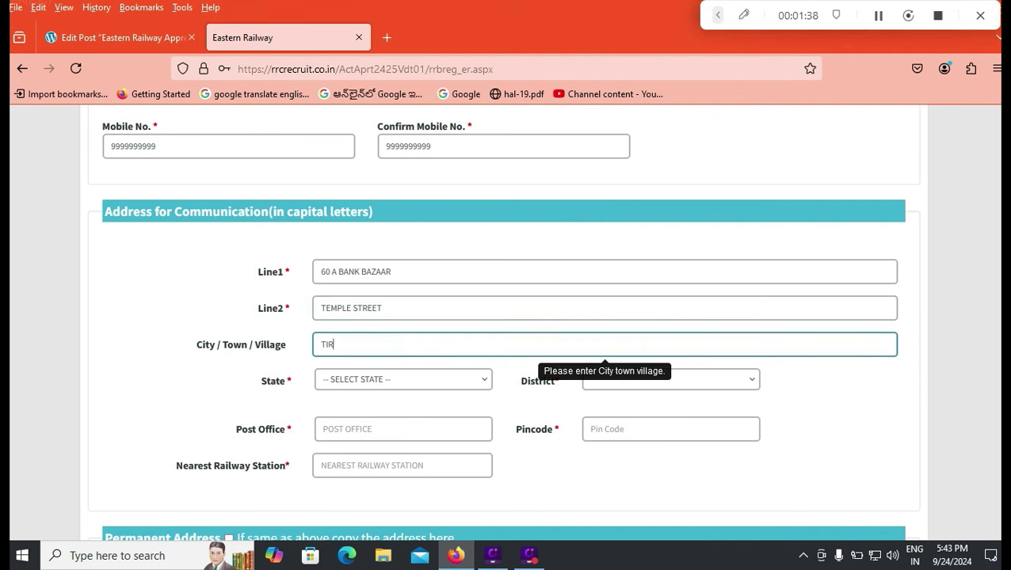
text(UPATI)
Choose ANDHRA PRADESH as the communication address state.
key(Tab)
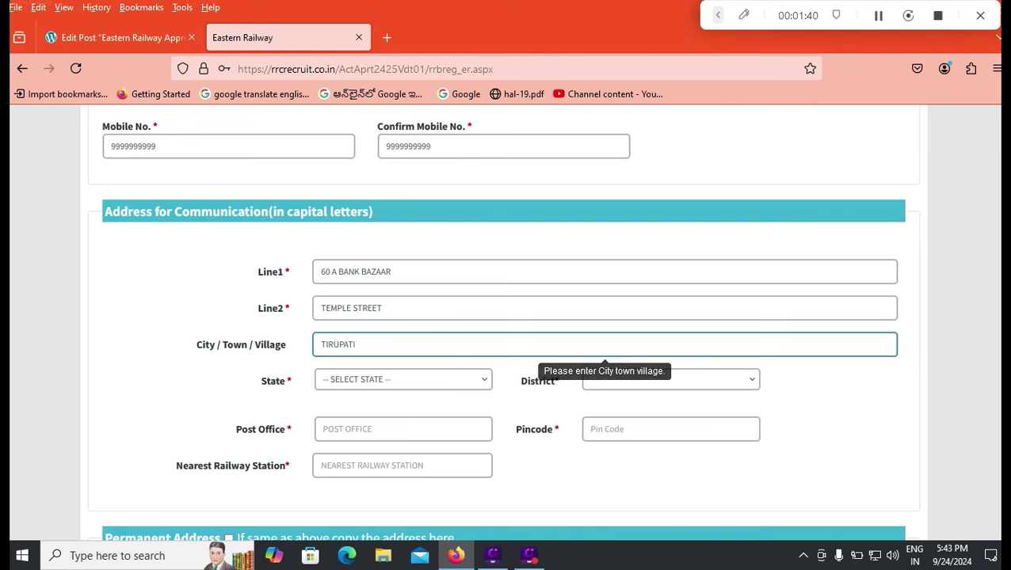
key(alt+Down)
key(Up)
key(Up)
key(Return)
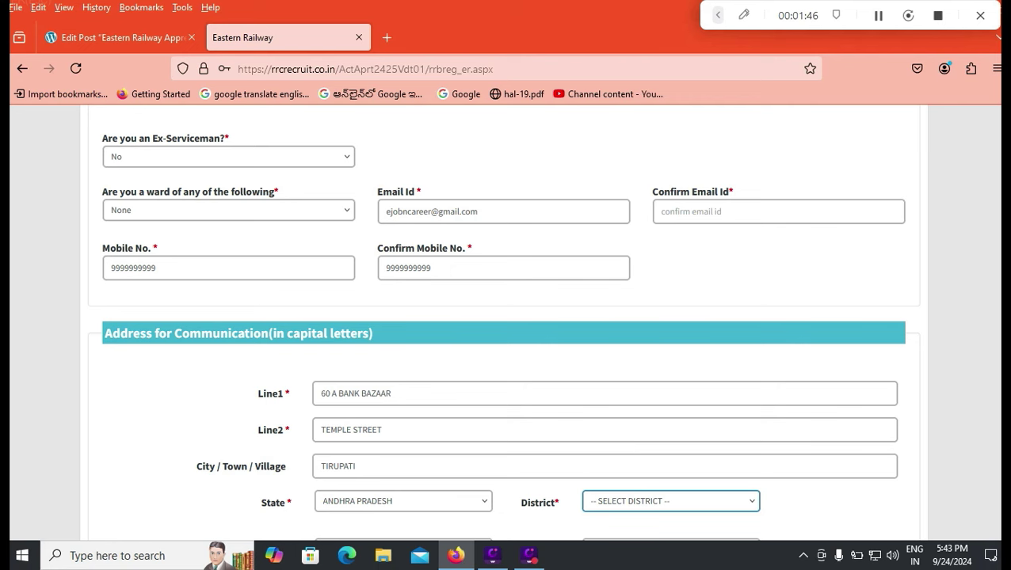
Set district OTHER named TIRUPATI, post office TIRUPATI and pincode 524011.
scroll(502, 324, down, 2)
click(670, 425)
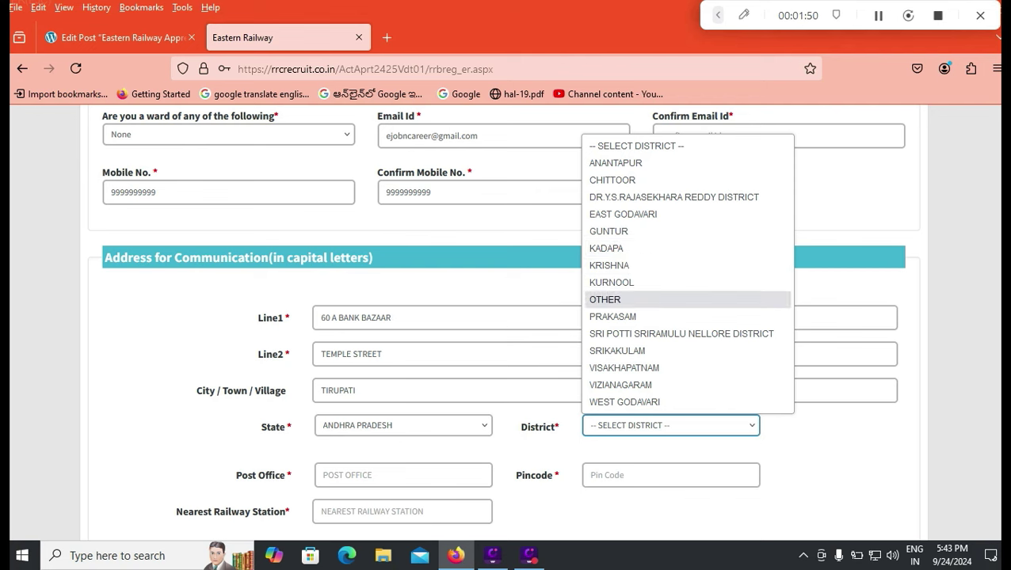
click(605, 300)
text(TIRUPATI)
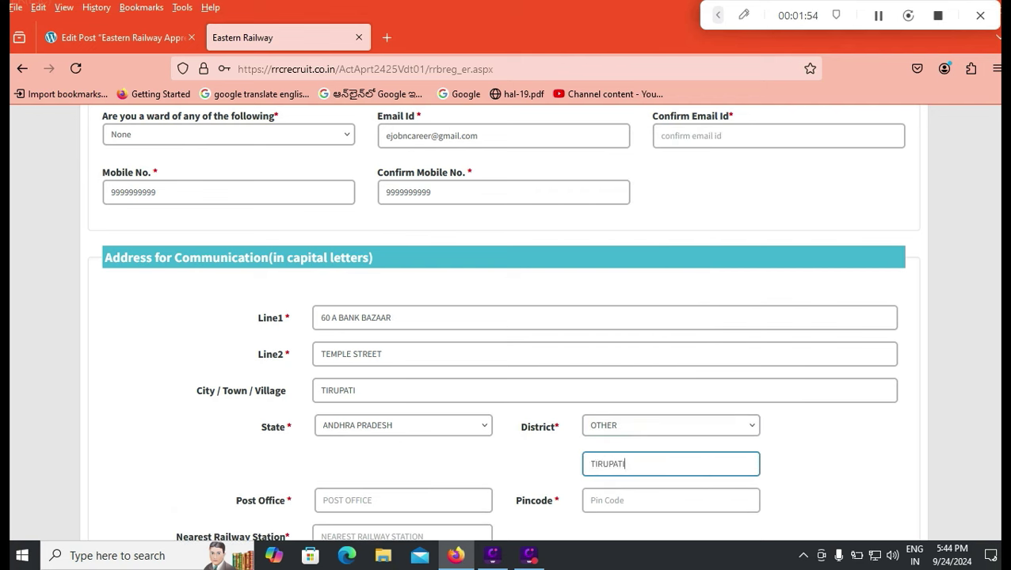
click(403, 501)
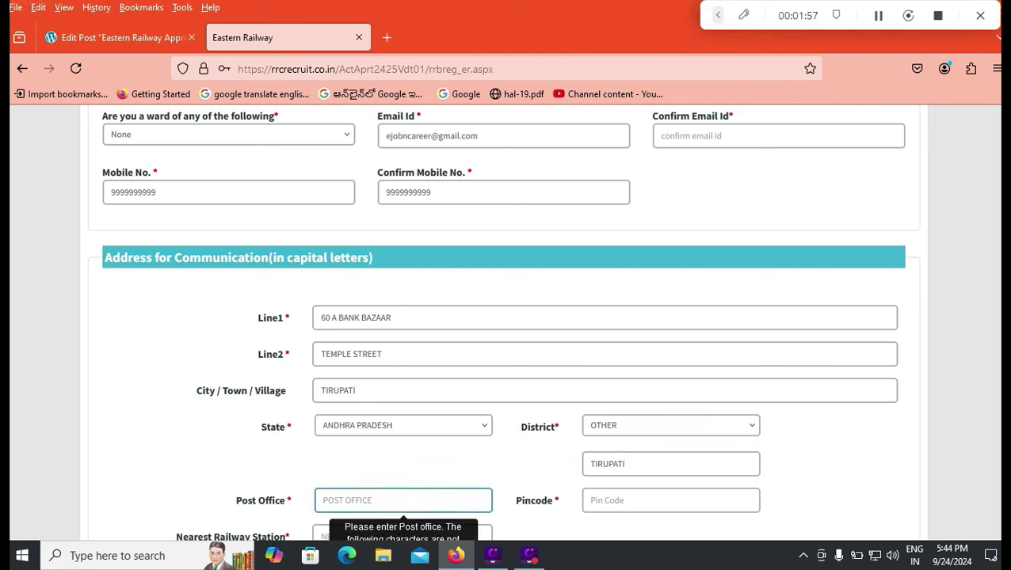
text(TIRUPATI)
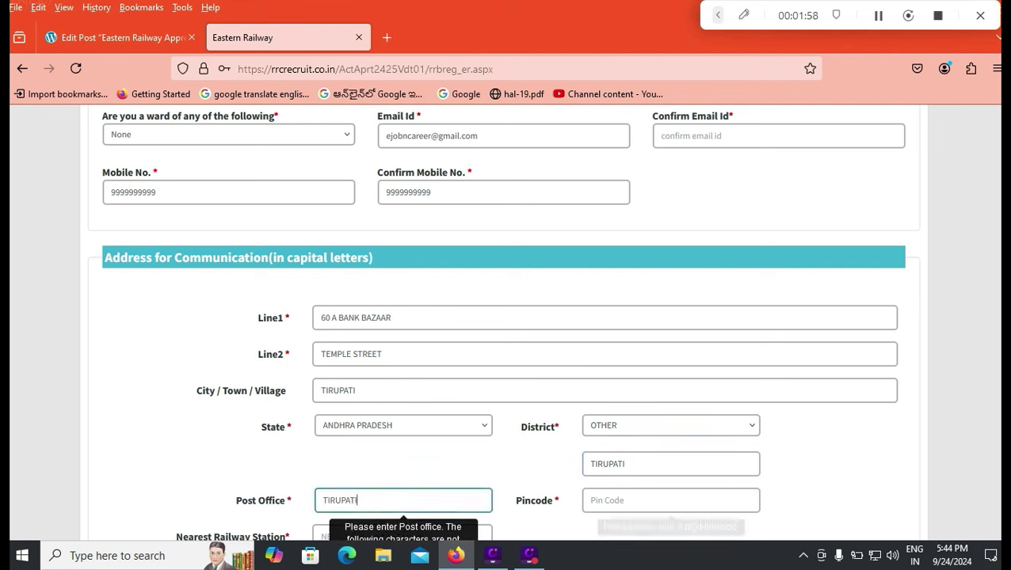
click(671, 501)
text(524011)
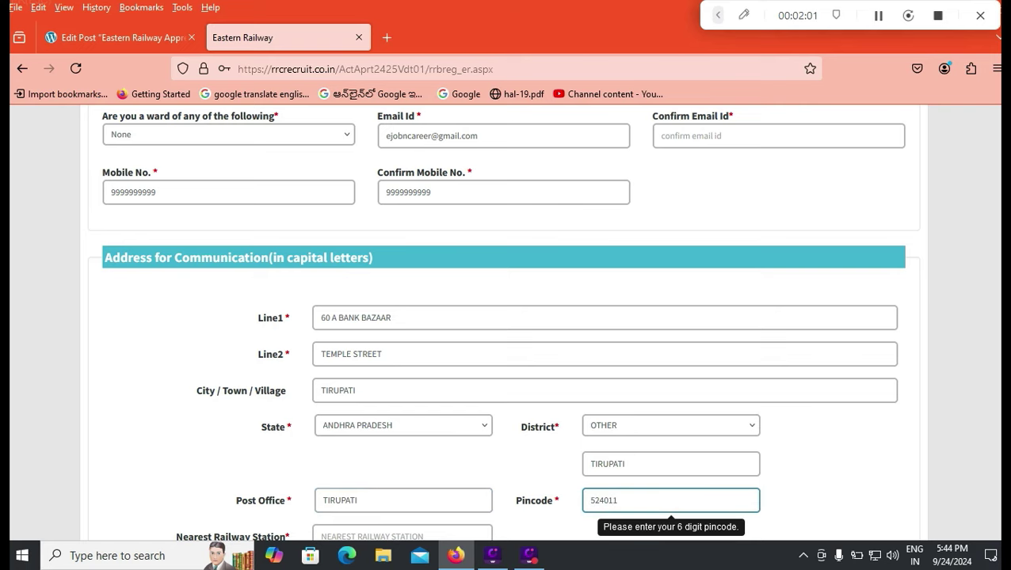
Enter nearest railway station TIRUPATI and copy the address to the permanent address.
scroll(504, 317, down, 2)
click(403, 385)
text(TIR)
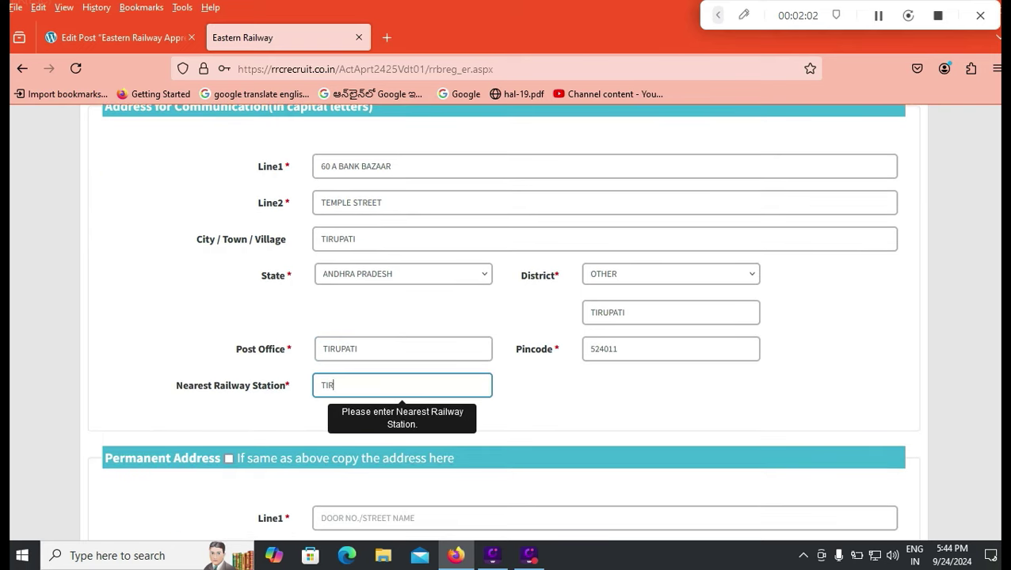
text(UPATI)
key(Tab)
key(space)
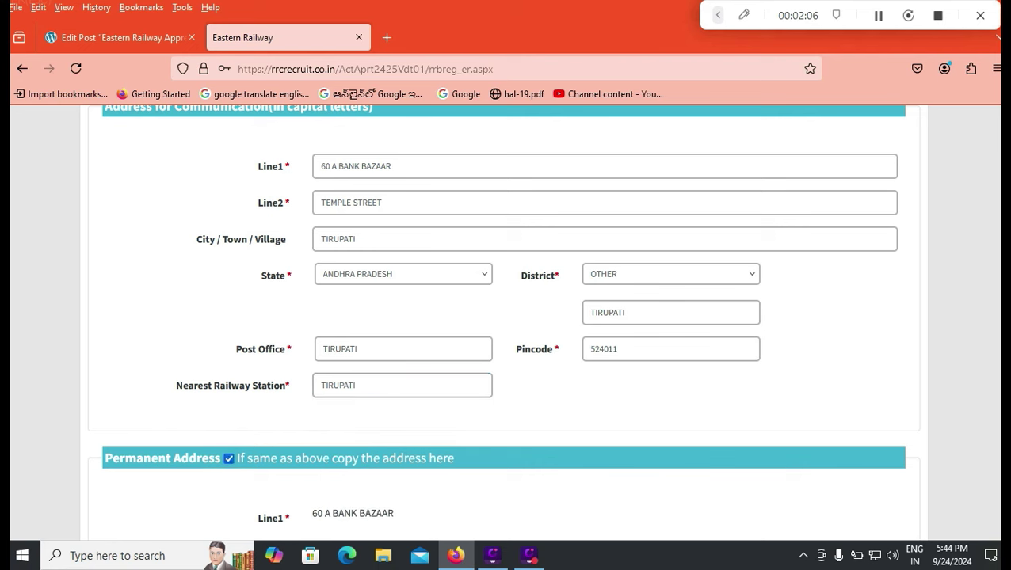
scroll(504, 317, down, 2)
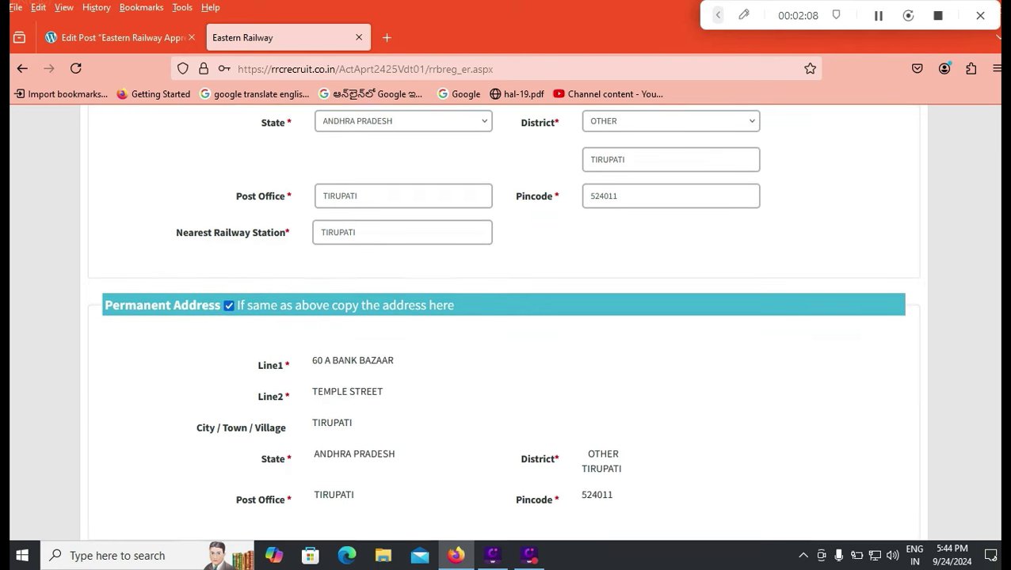
scroll(504, 317, down, 2)
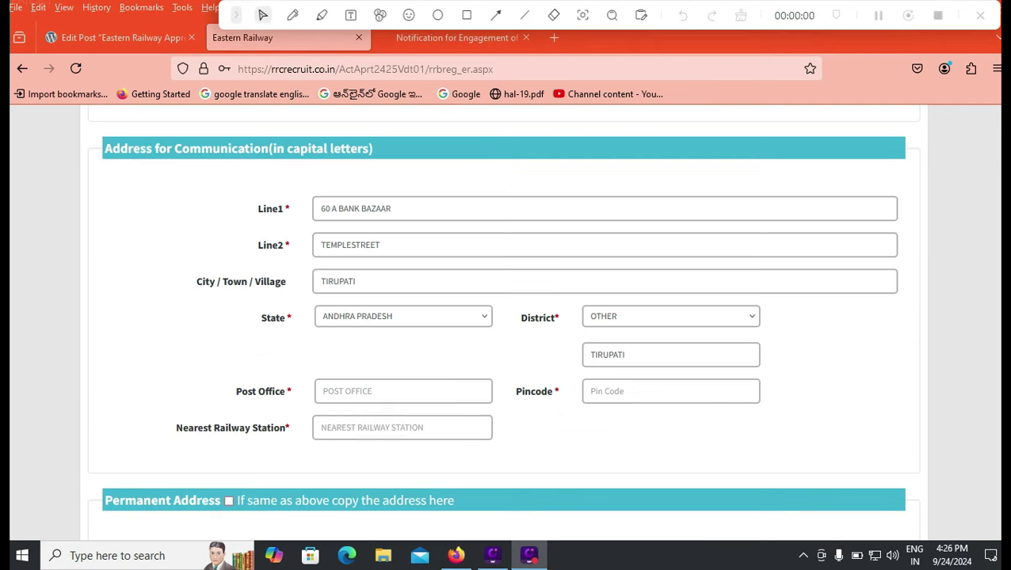
Re-enter post office TIRUPADI, pincode 524011 and nearest railway station TIRUPATI.
click(403, 391)
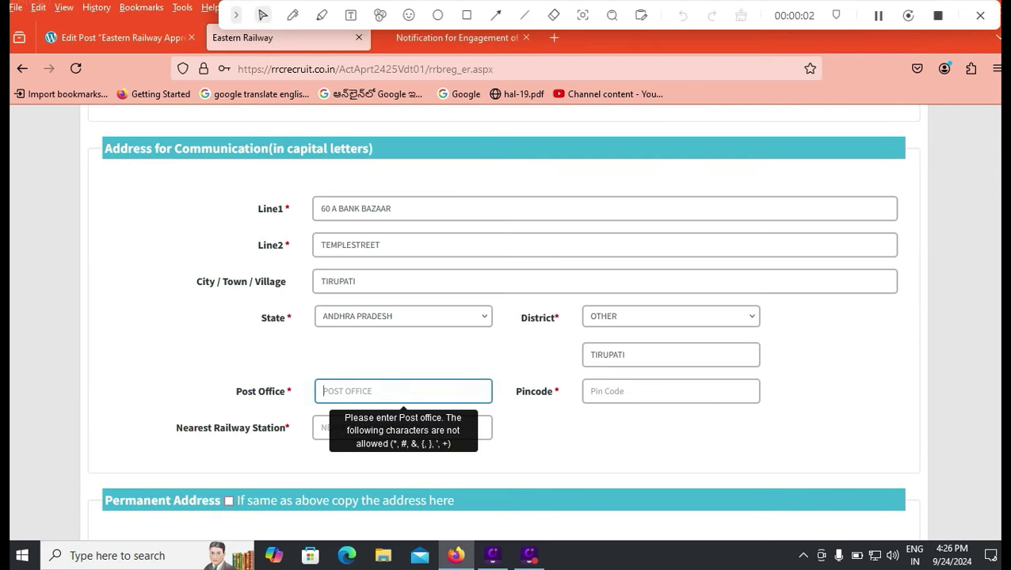
text(TIRUPADI)
click(670, 391)
text(524011)
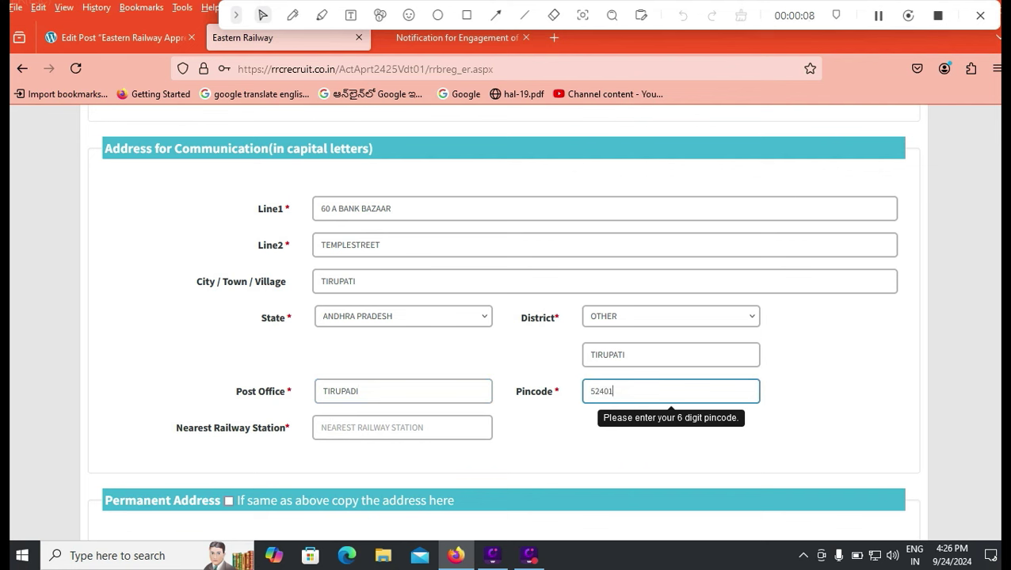
click(401, 428)
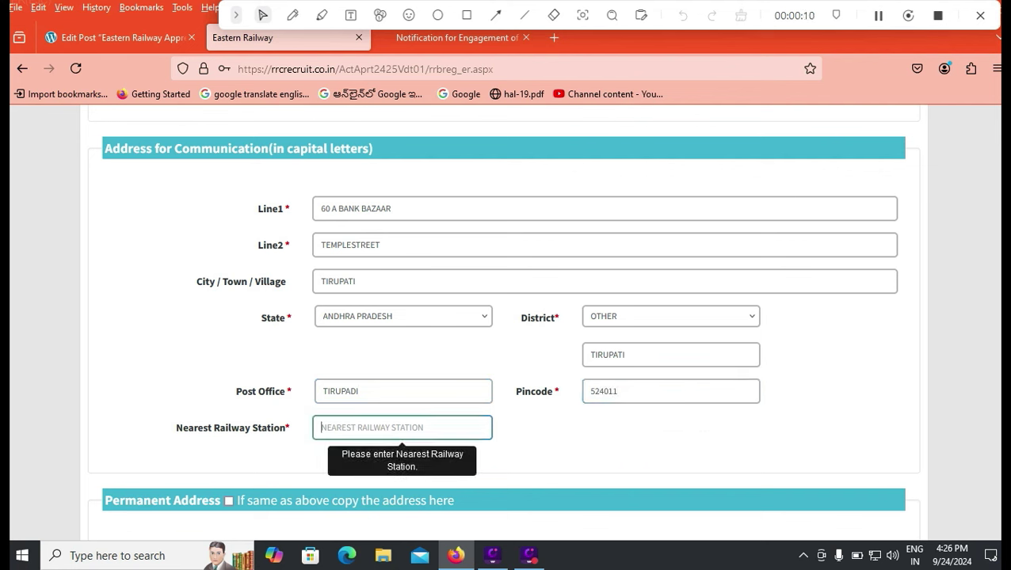
text(TIRUP)
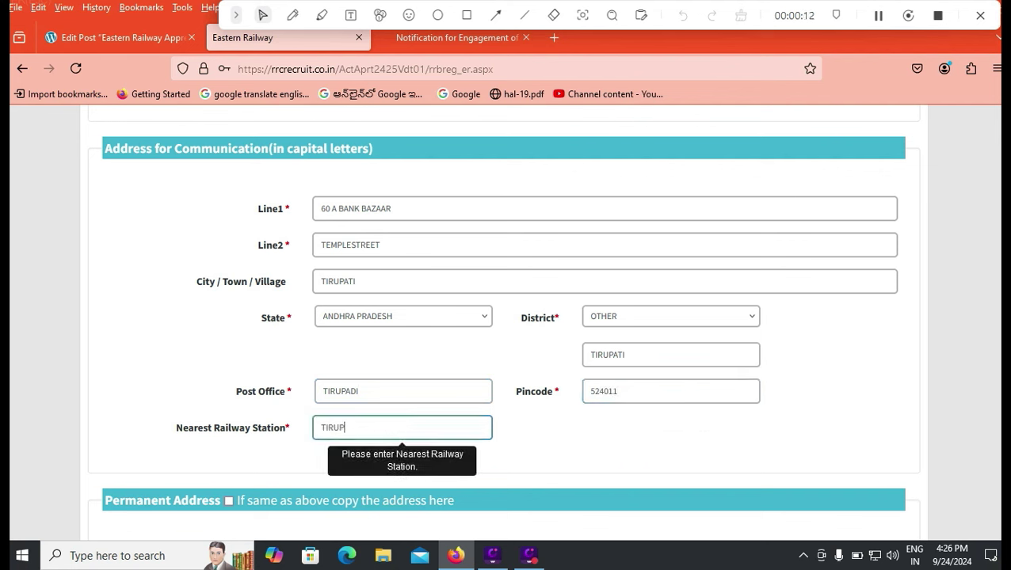
text(ATI)
scroll(505, 317, down, 1)
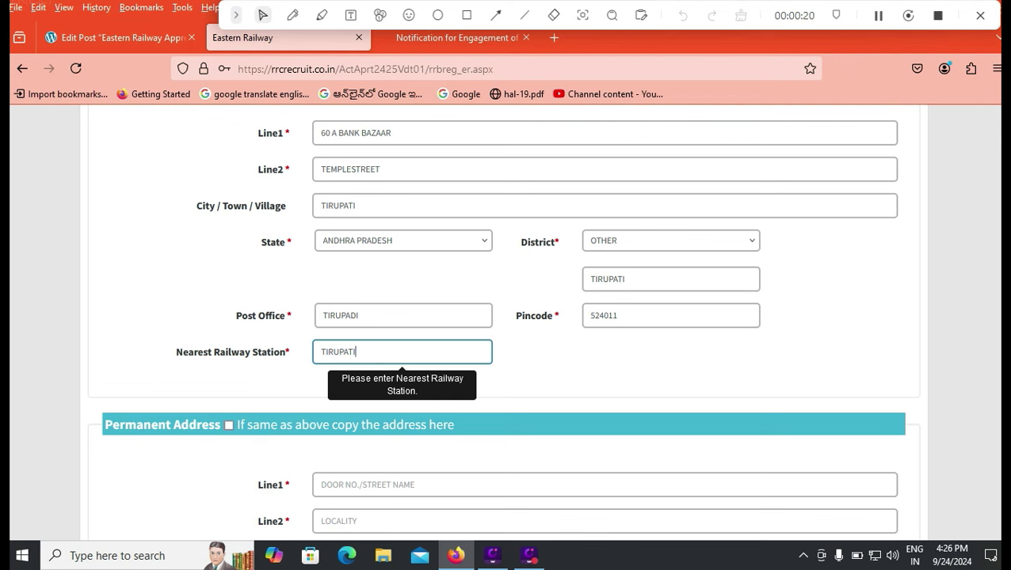
Tick 'same as above' for the permanent address, then scroll over the form to review it.
key(Tab)
key(space)
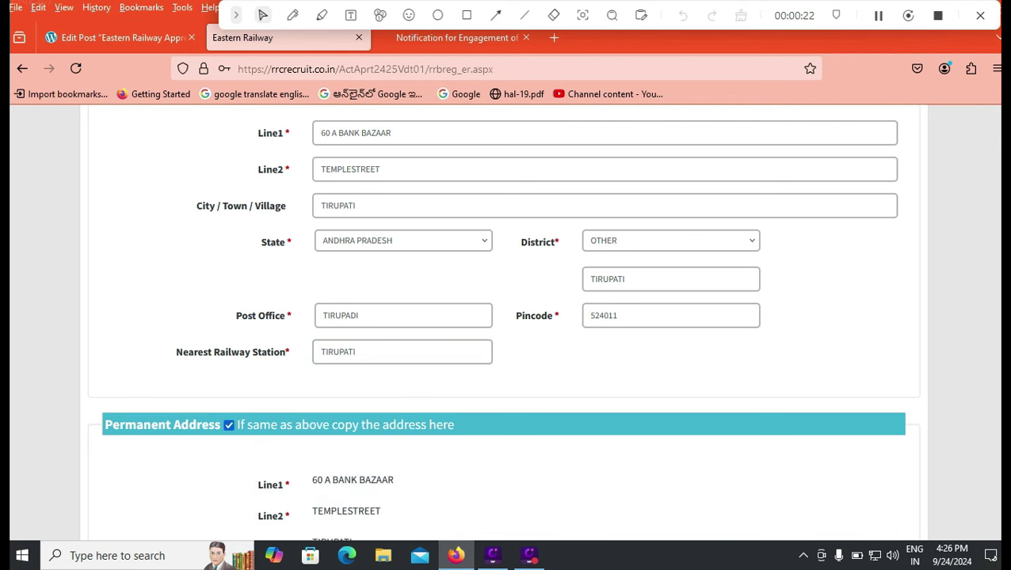
scroll(502, 317, up, 2)
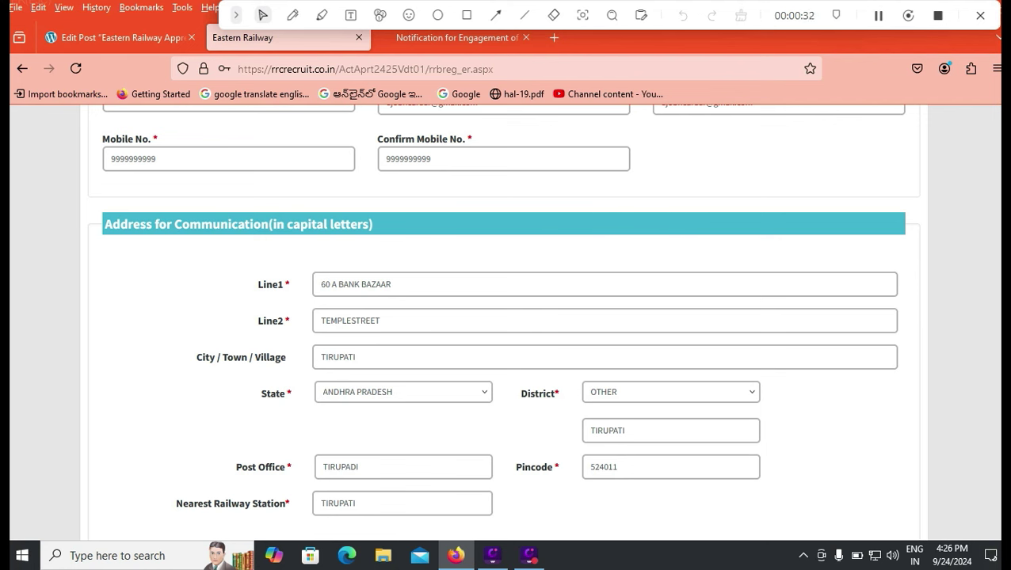
scroll(504, 327, up, 4)
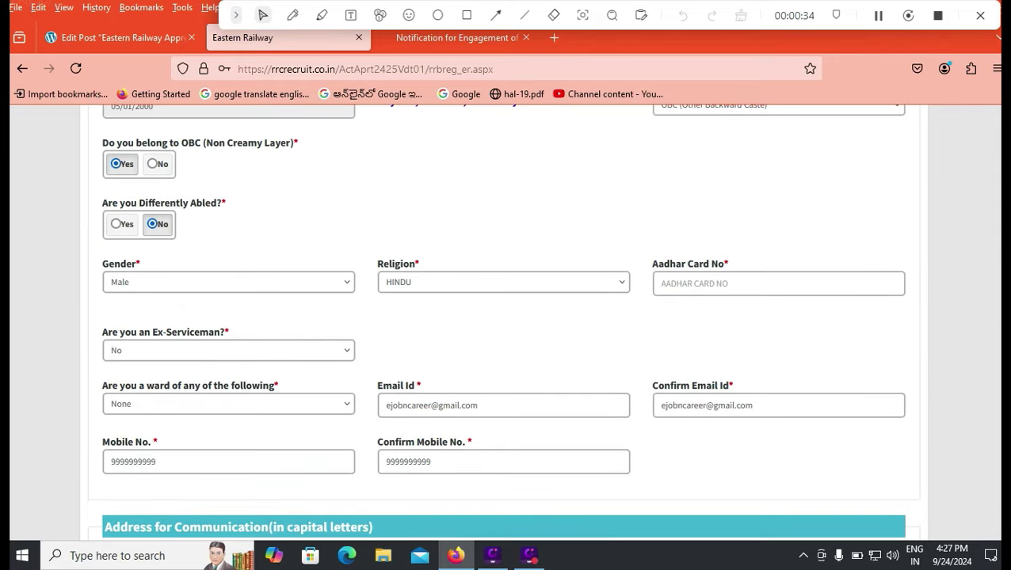
scroll(504, 327, up, 2)
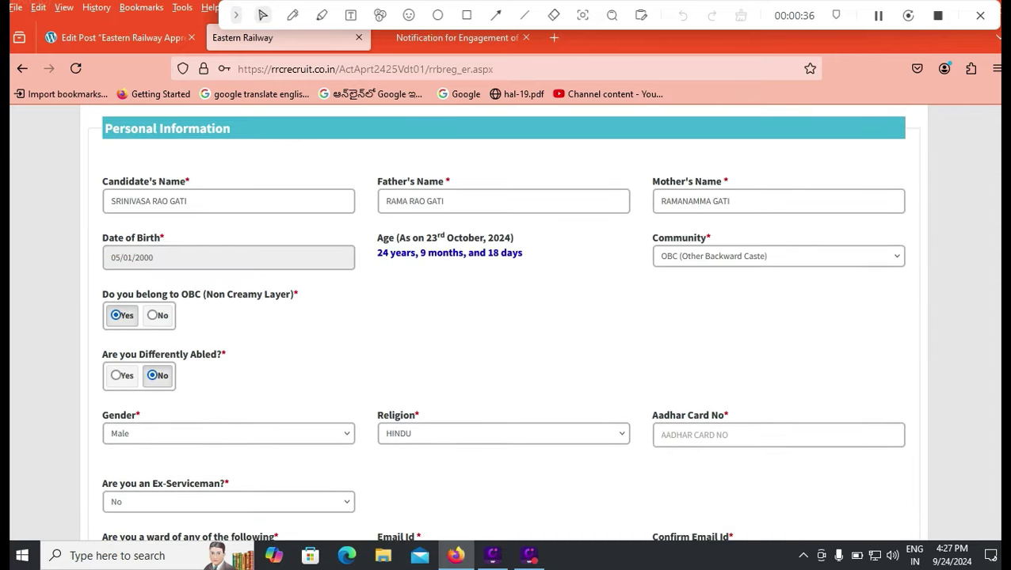
scroll(504, 322, down, 13)
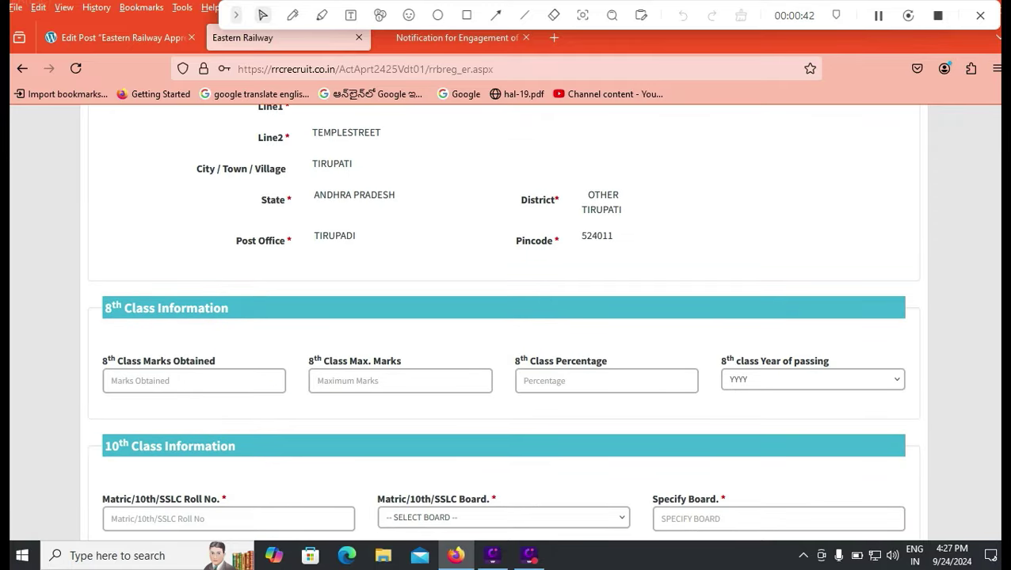
Enter 8th class maximum marks 600, marks obtained 450, and passing year 2013.
click(194, 380)
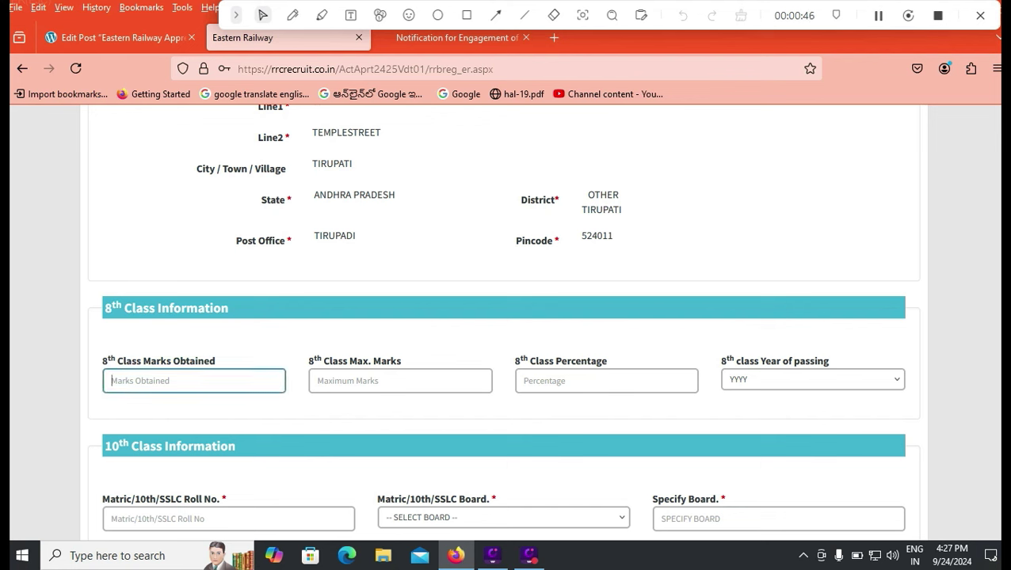
click(400, 380)
text(600)
click(194, 380)
text(450)
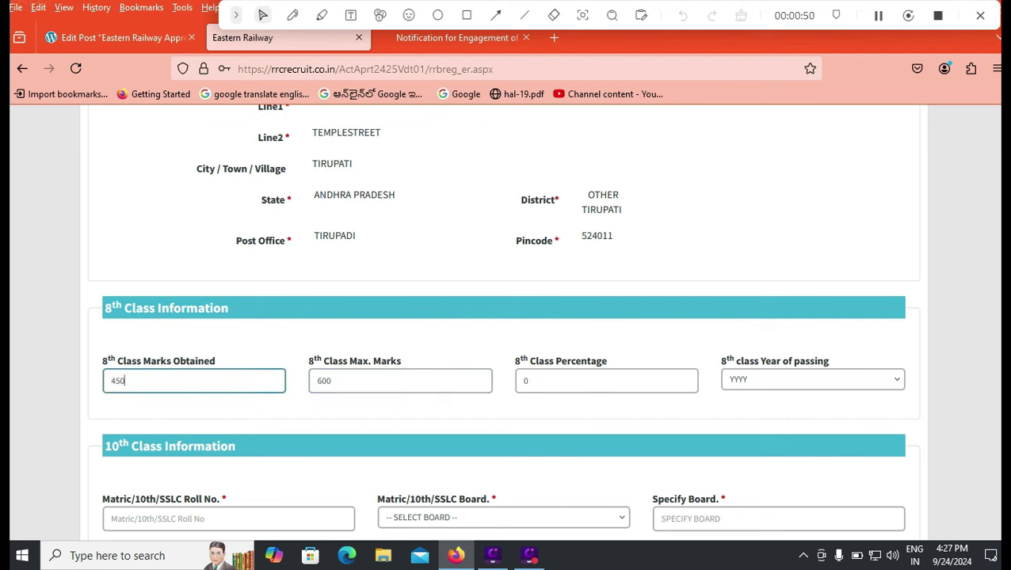
key(Tab)
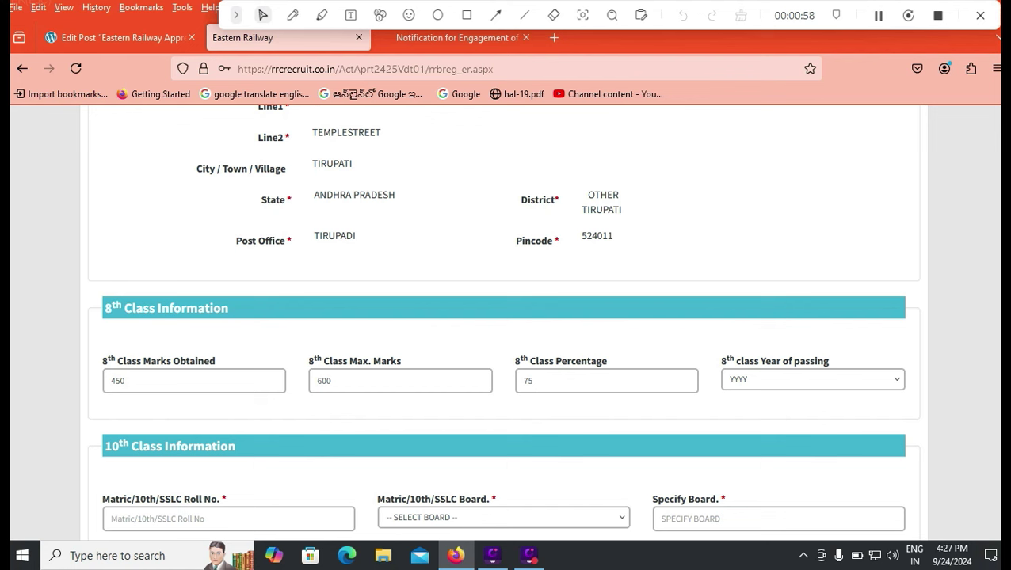
click(812, 379)
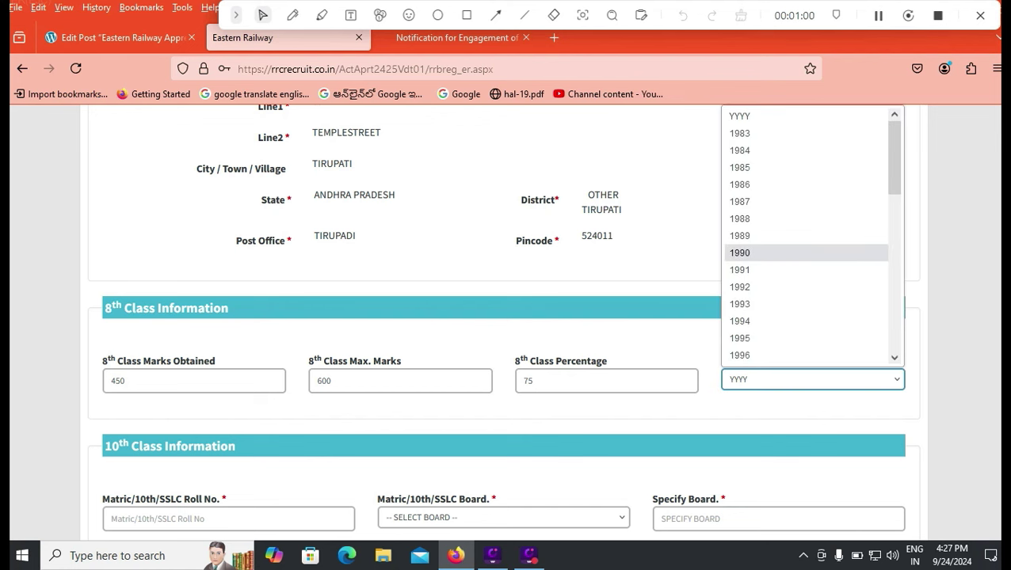
scroll(804, 238, down, 8)
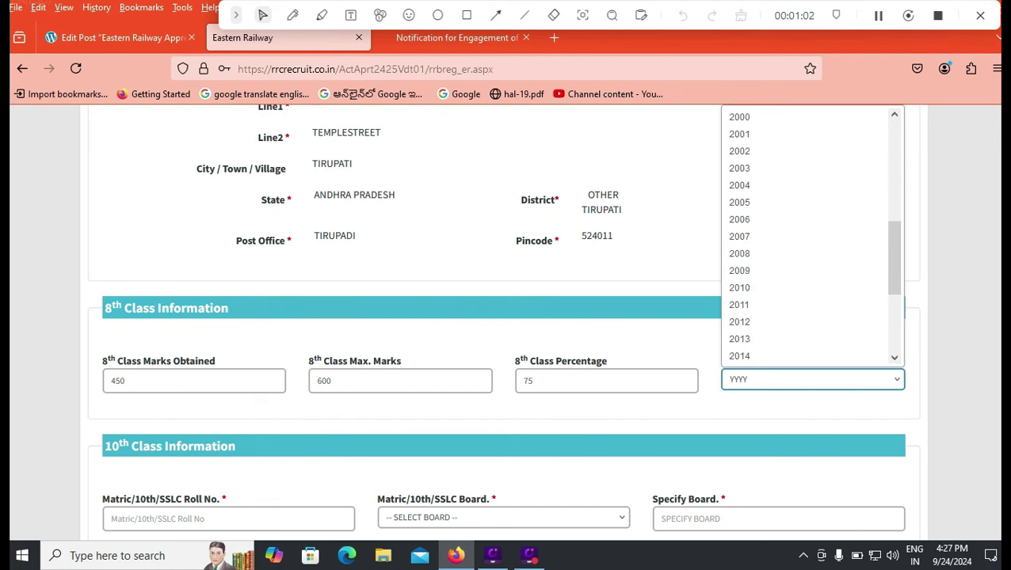
scroll(804, 237, down, 2)
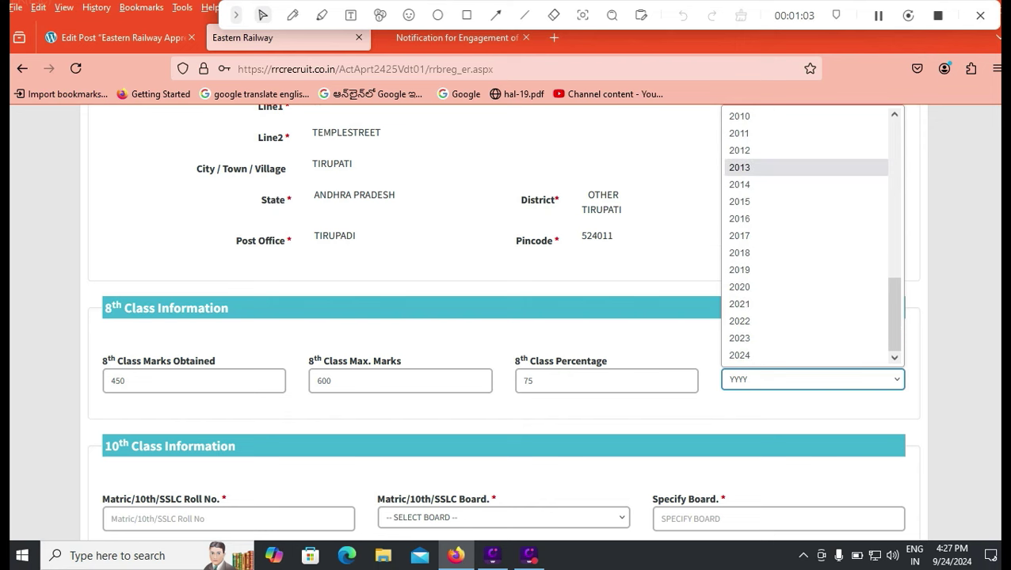
click(740, 168)
scroll(503, 322, down, 3)
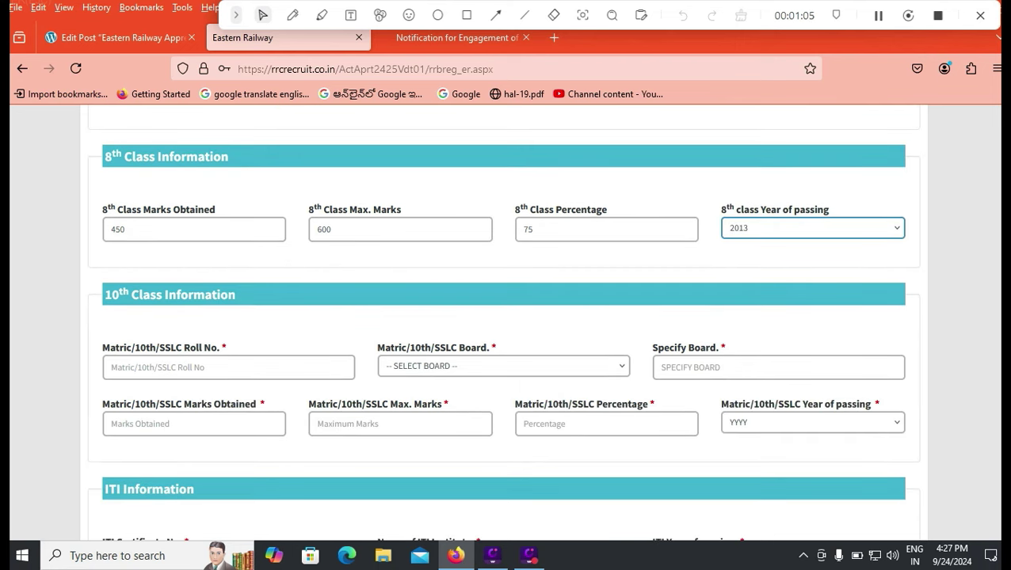
Enter the 10th class roll number and select CENTRAL BOARD OF SECONDARY EDUCATION as the board.
click(228, 366)
text(12356)
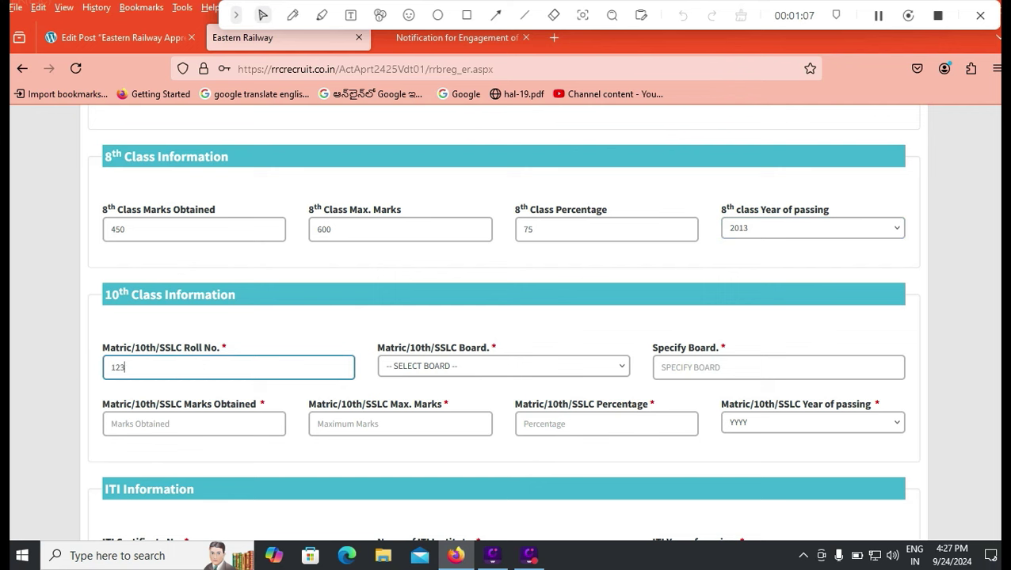
click(503, 366)
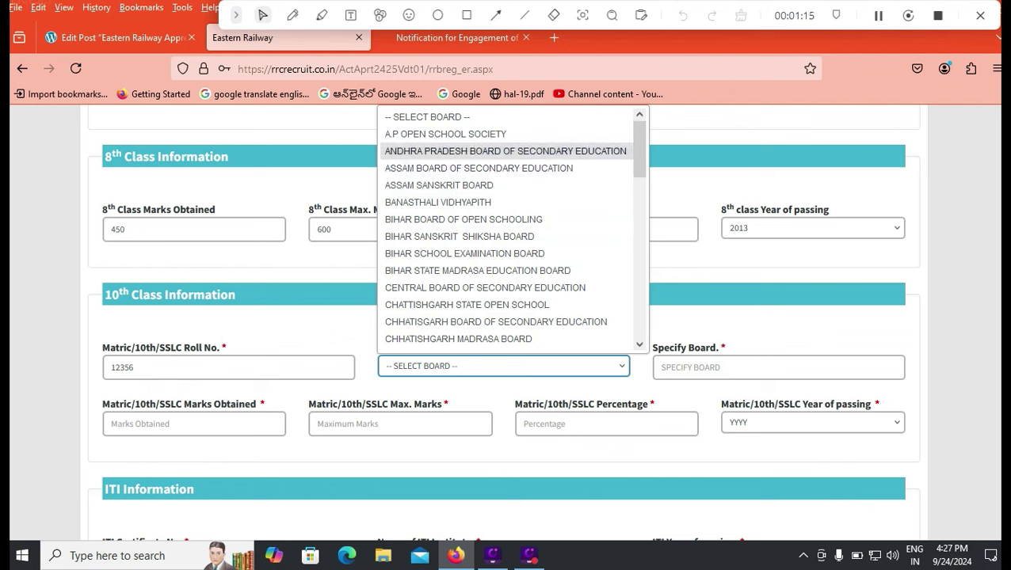
scroll(639, 149, down, 3)
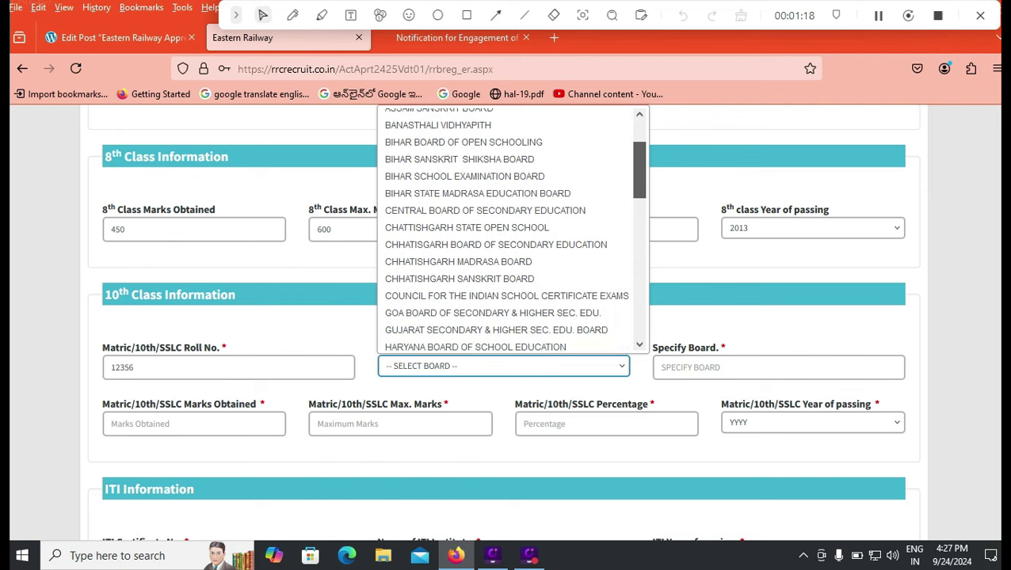
scroll(638, 171, down, 1)
scroll(639, 182, down, 1)
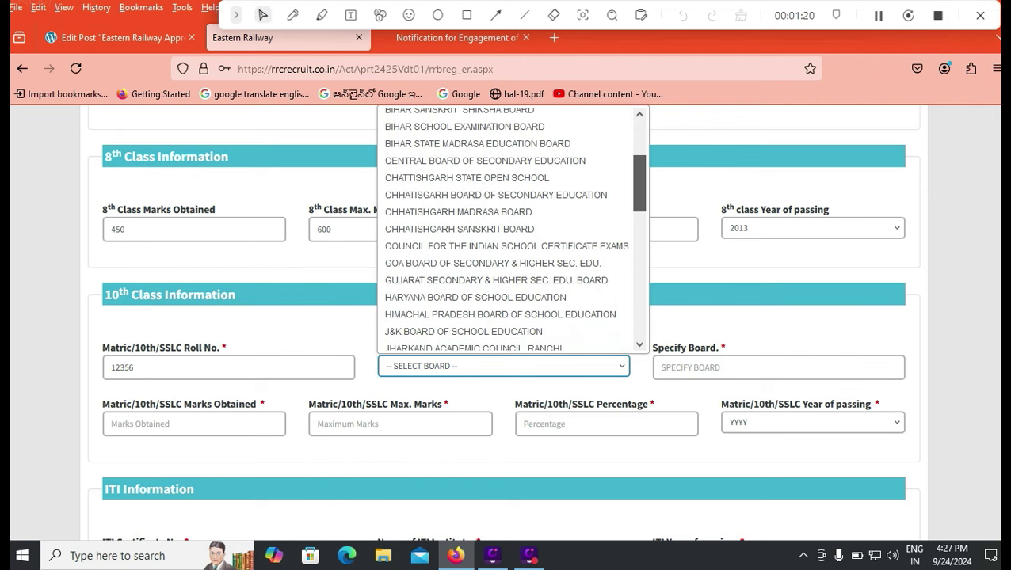
click(485, 161)
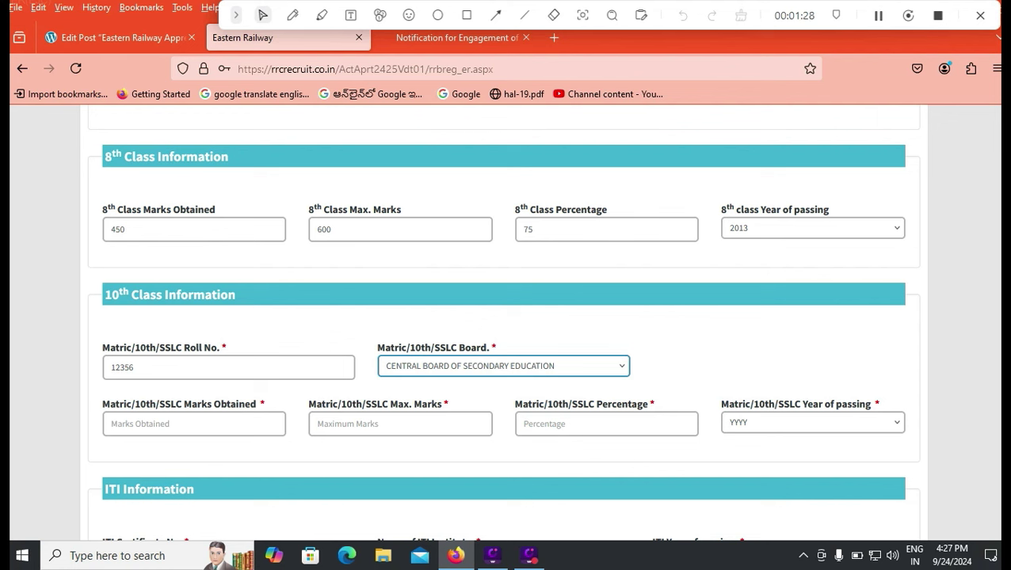
Enter 10th class marks as 480 obtained out of 600 maximum.
click(400, 424)
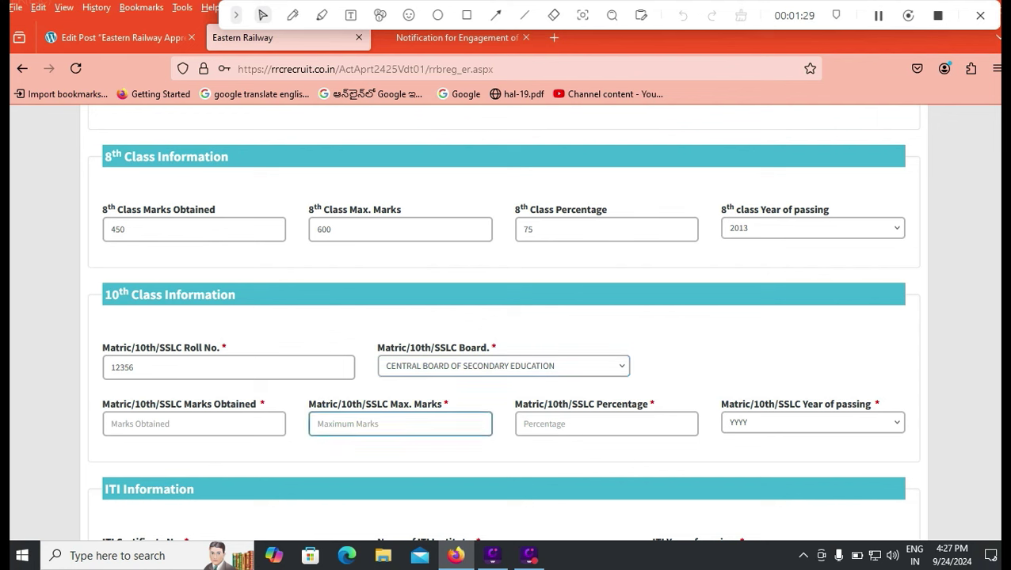
text(600)
click(194, 424)
text(48)
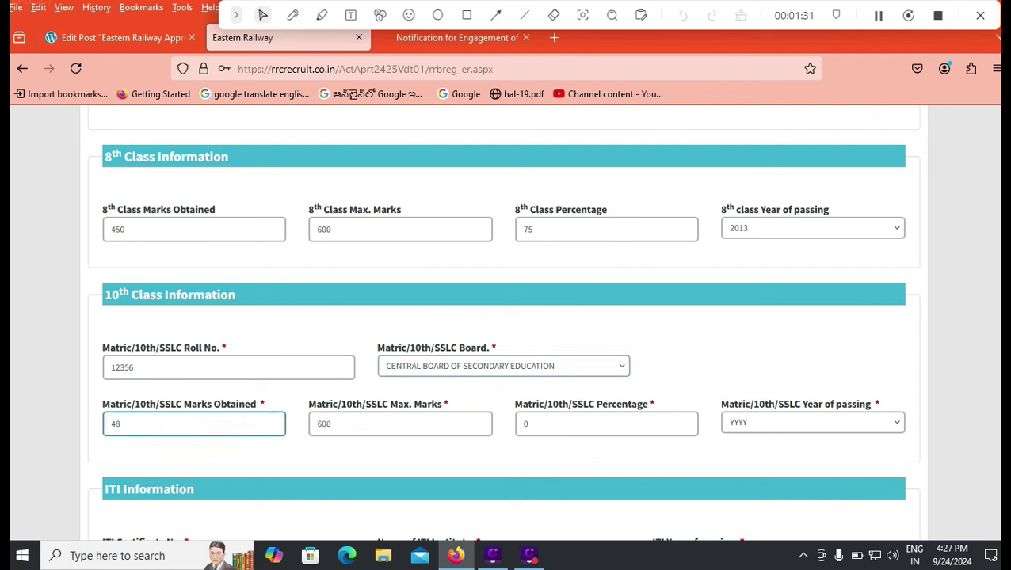
text(014850)
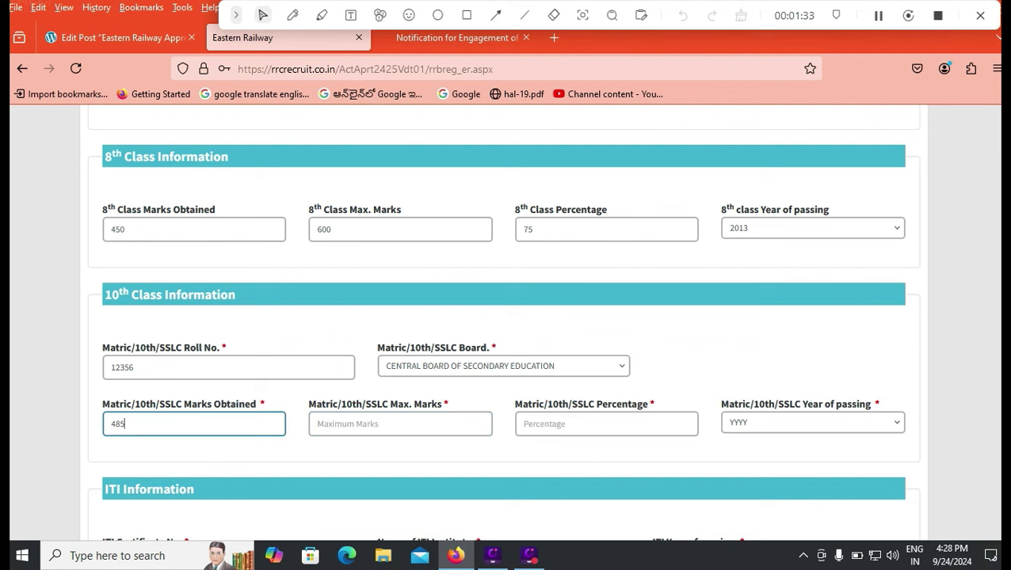
key(BackSpace)
key(BackSpace)
text(0)
click(400, 424)
text(600)
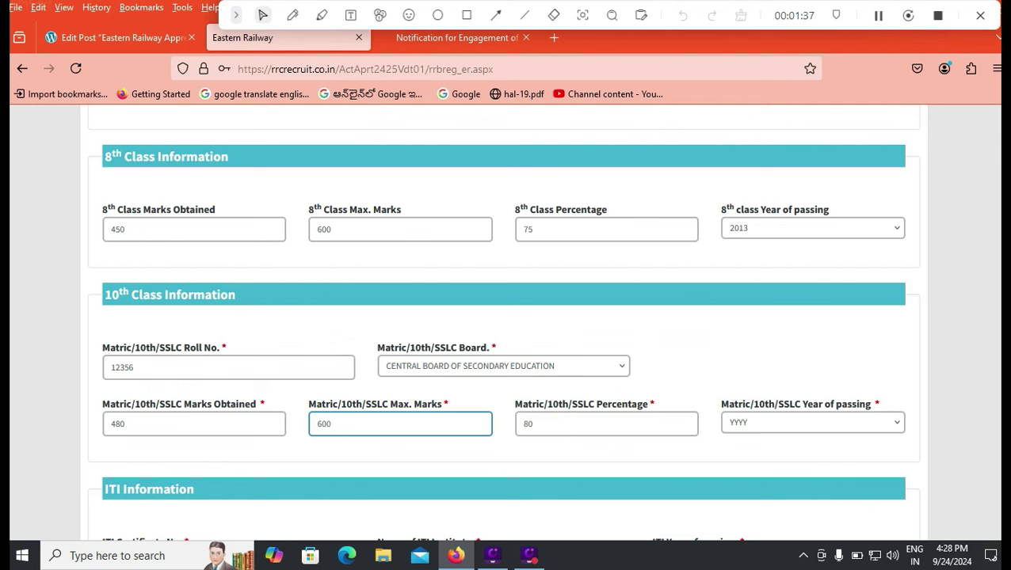
key(Tab)
Select 2015 as the 10th class year of passing.
key(alt+Down)
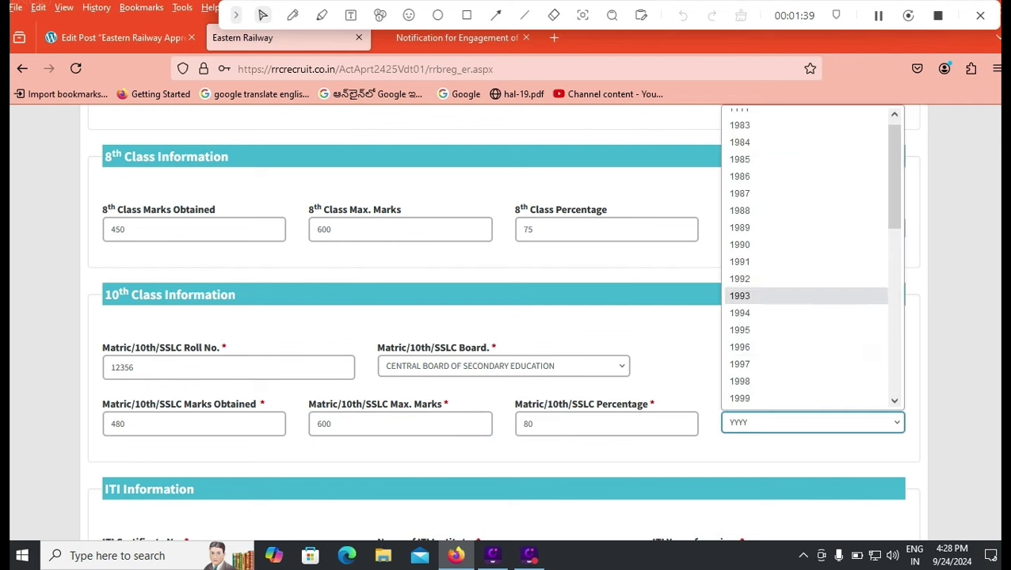
scroll(812, 261, down, 5)
key(Return)
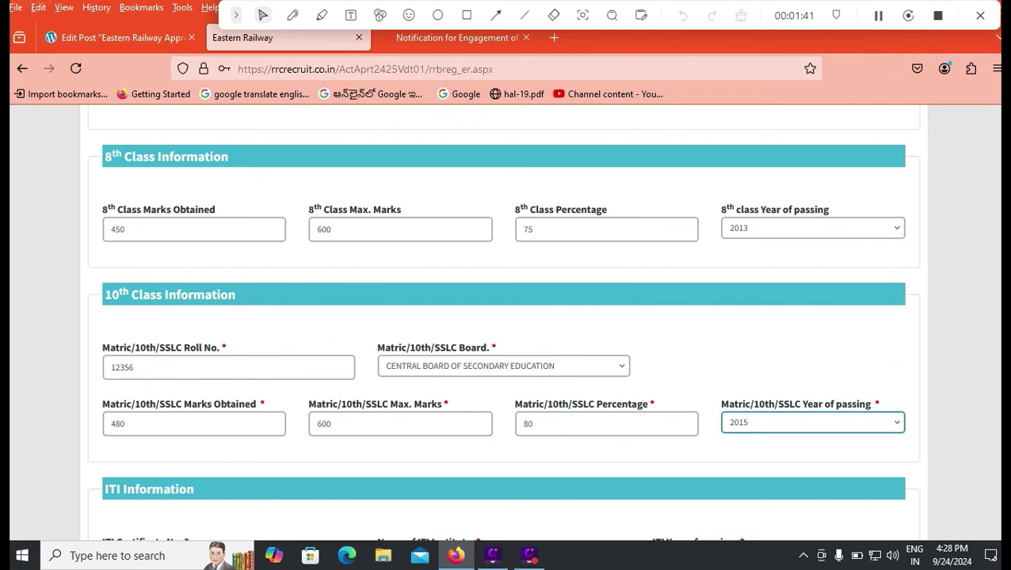
scroll(504, 317, down, 2)
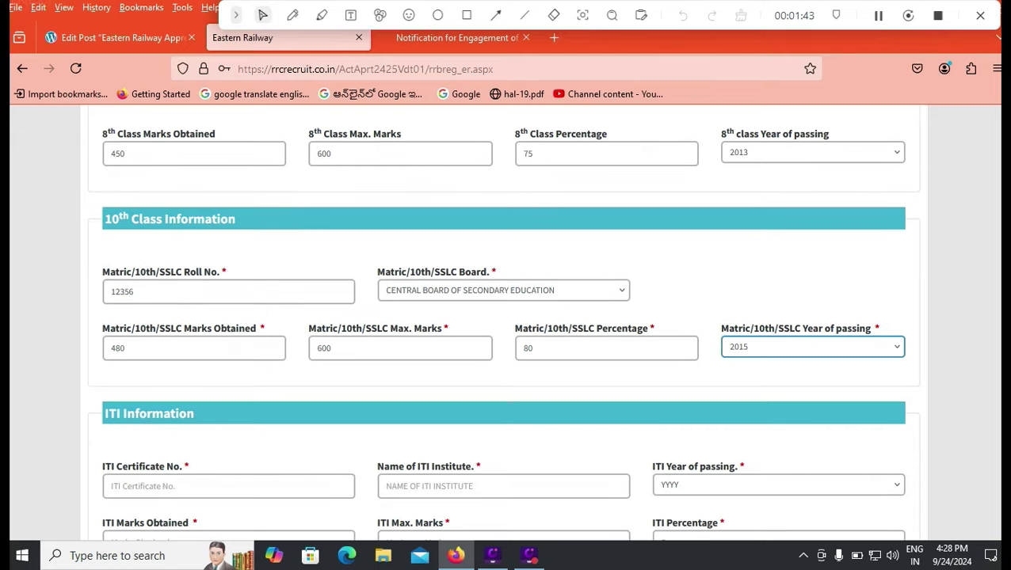
Enter the ITI certificate number, institute TENALIITI, and 2020 as passing year.
scroll(503, 317, down, 4)
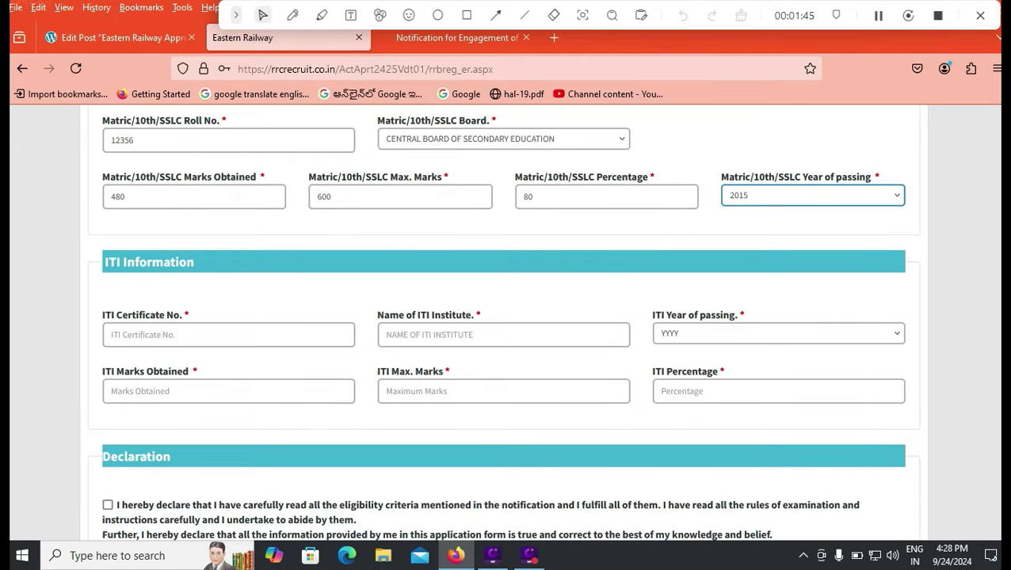
click(228, 335)
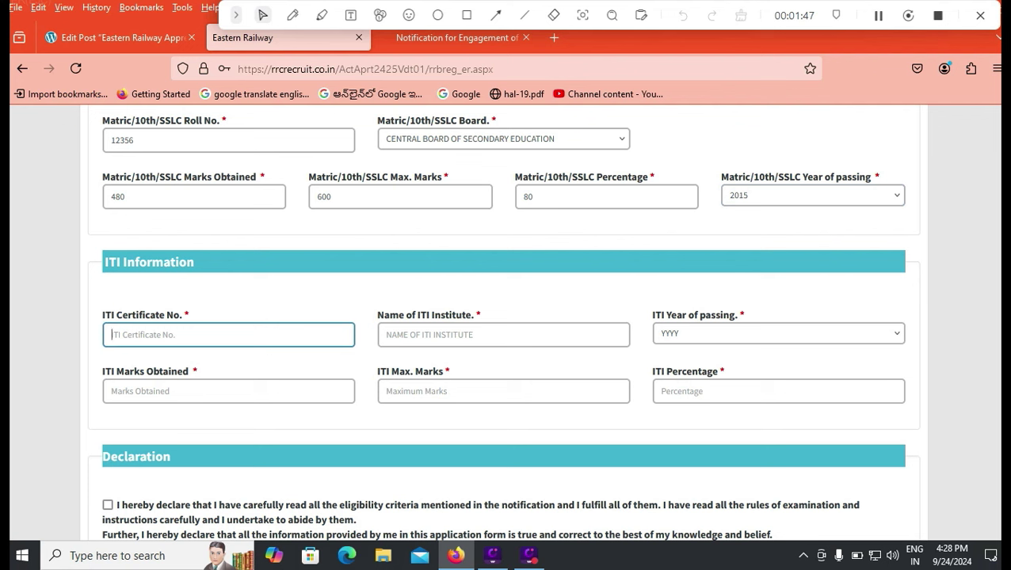
text(123565)
click(503, 334)
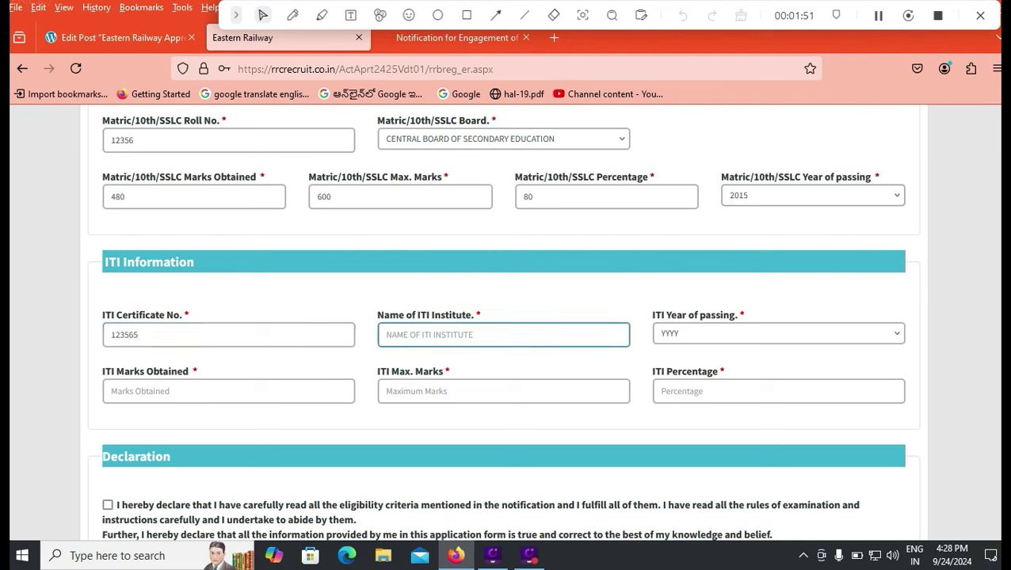
text(TENALIITI)
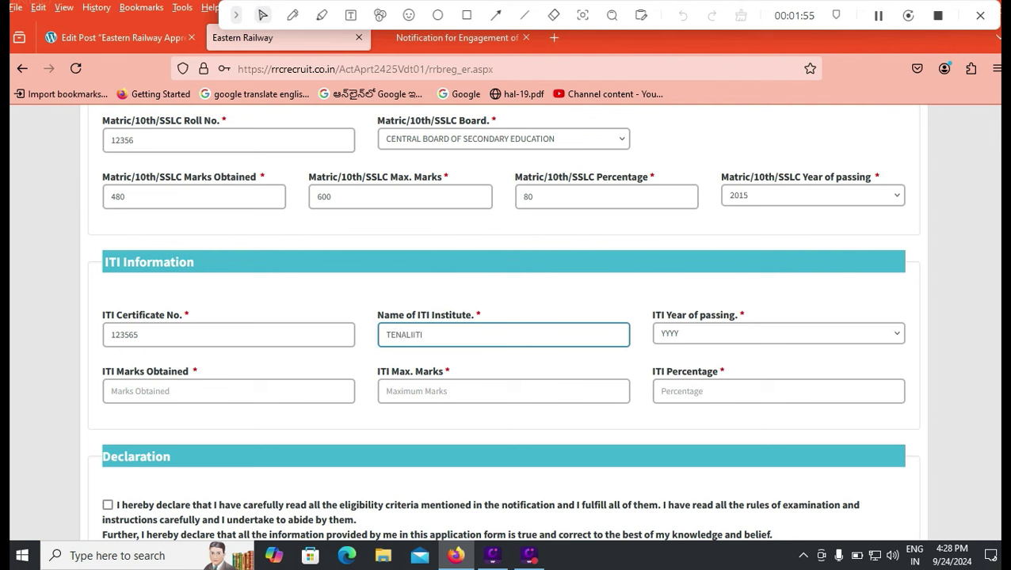
click(778, 334)
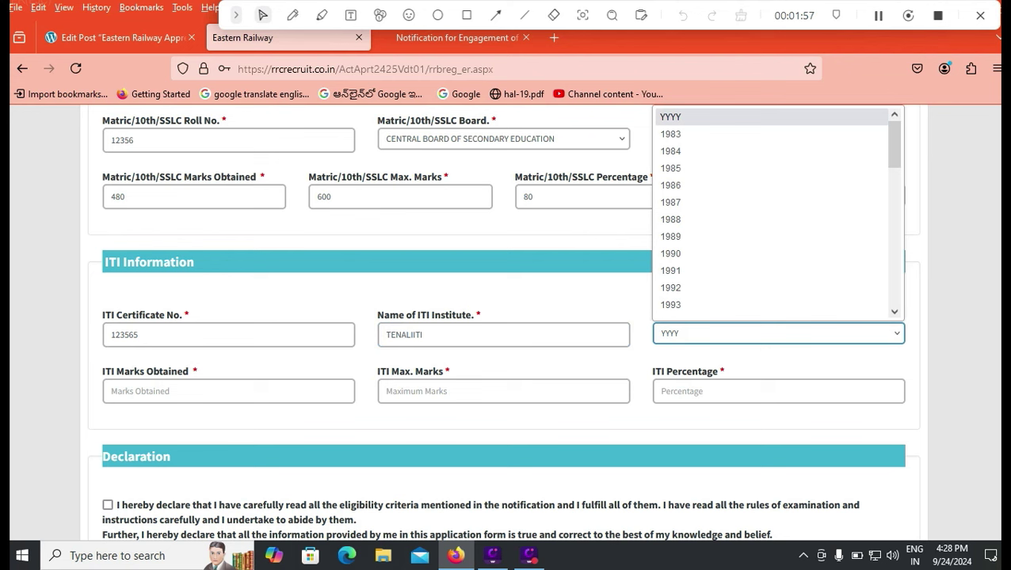
scroll(713, 173, down, 10)
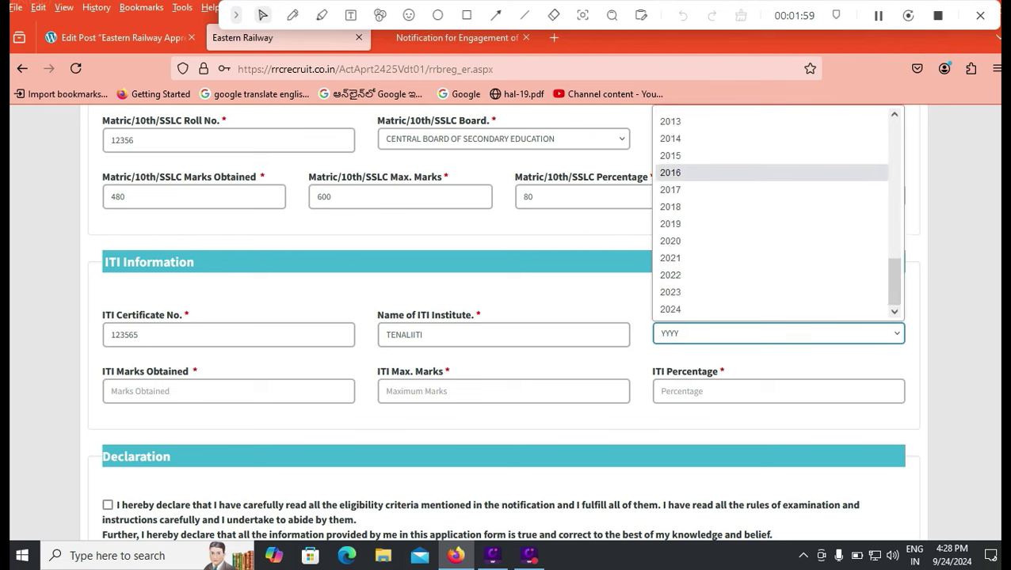
click(697, 240)
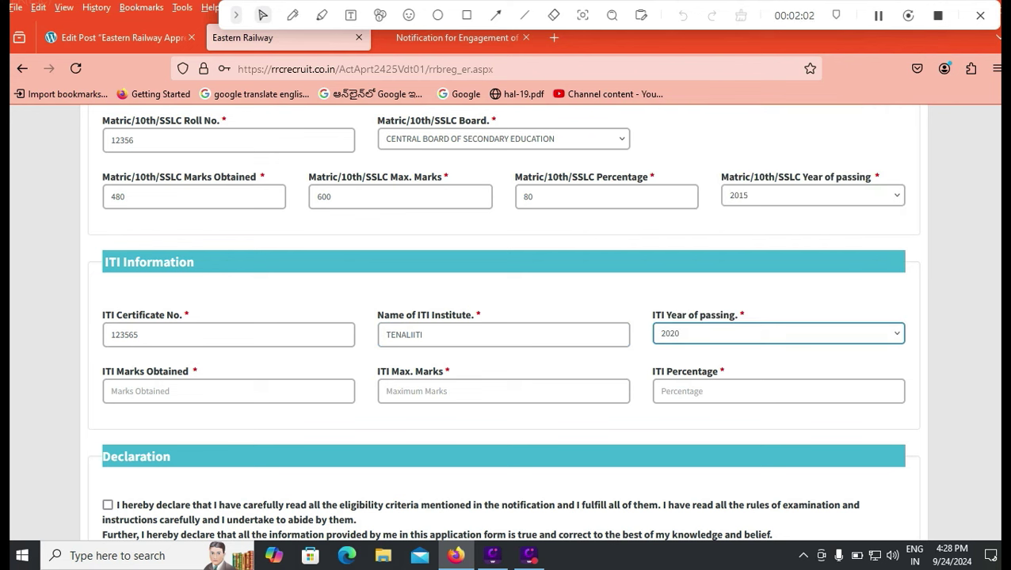
Enter ITI marks as 1080 obtained out of 1400 maximum.
click(229, 391)
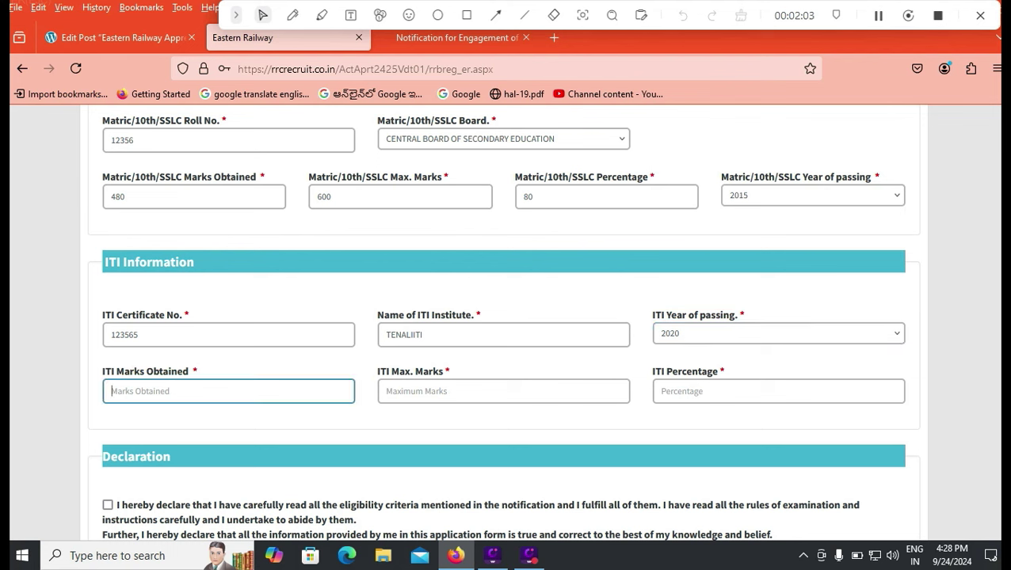
click(503, 392)
text(1400)
click(228, 391)
text(1)
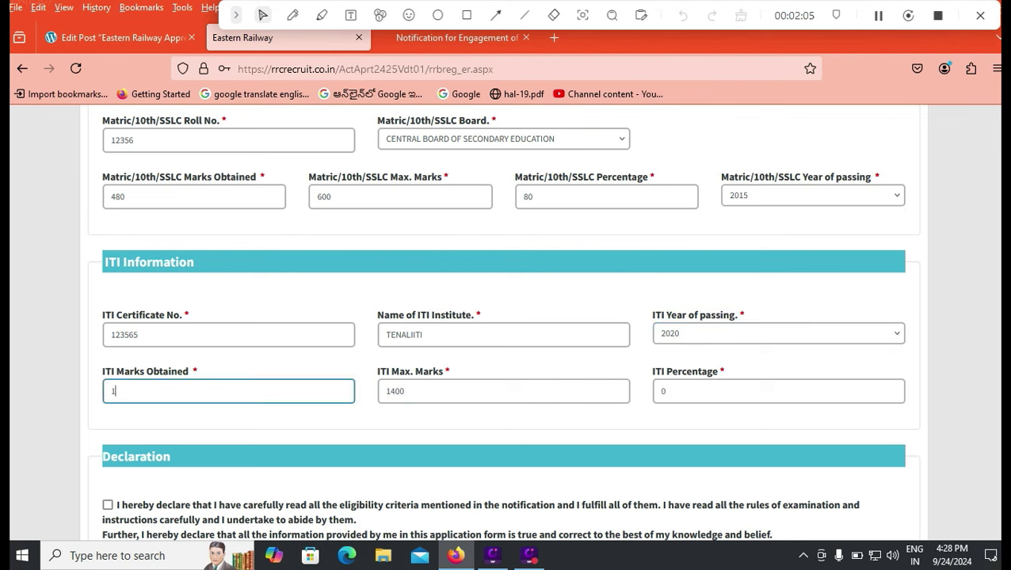
text(080)
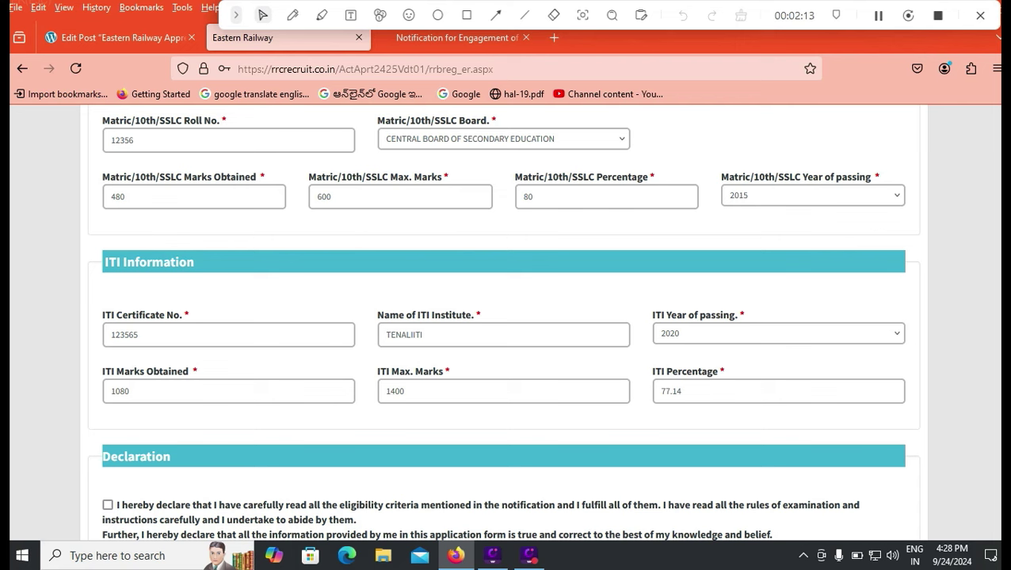
Accept the eligibility declaration checkbox.
scroll(502, 322, down, 3)
click(108, 354)
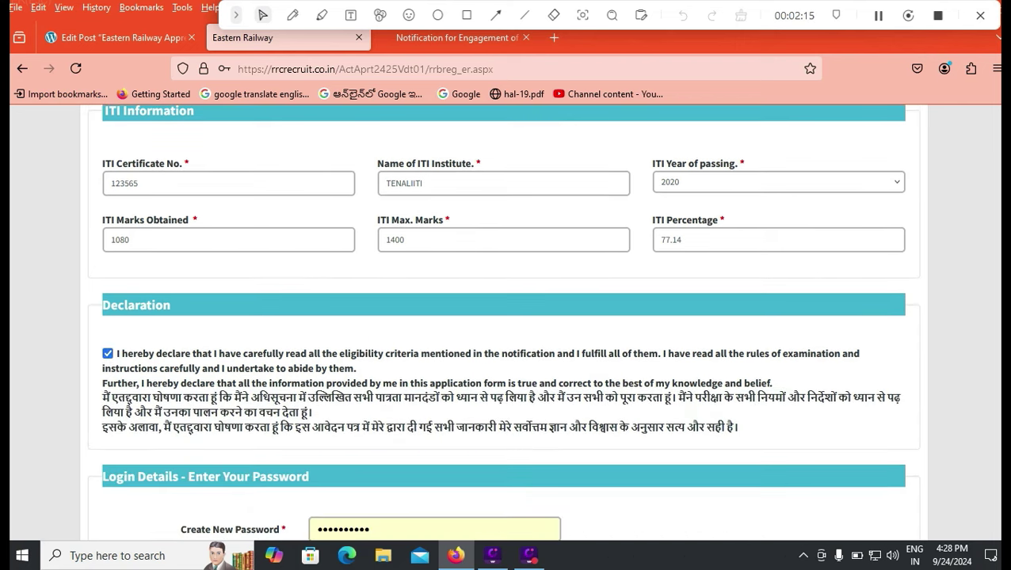
scroll(502, 317, down, 2)
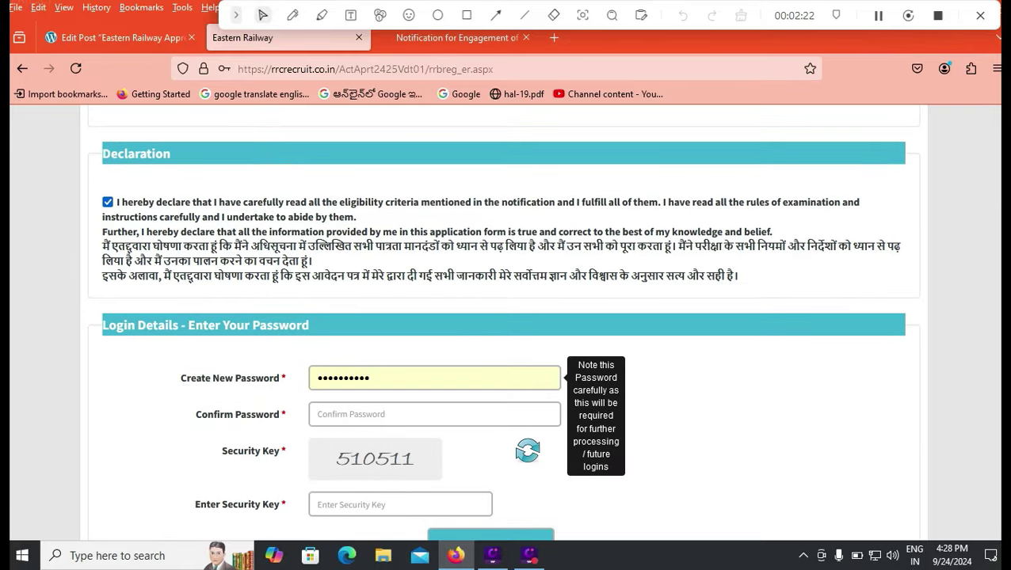
scroll(504, 317, down, 1)
Enter and confirm the new password, then type the security key.
key(ctrl+a)
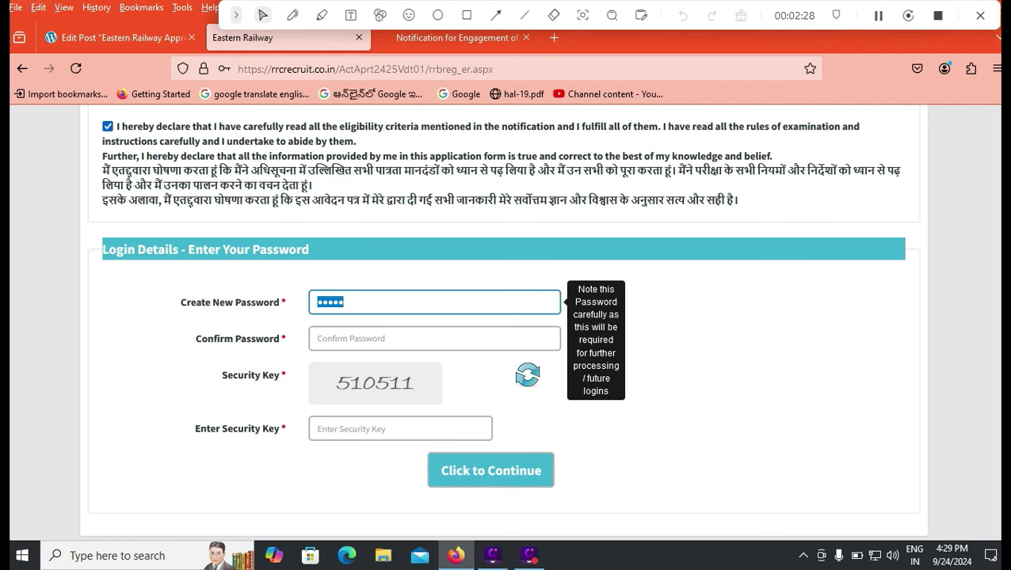
key(Tab)
key(Escape)
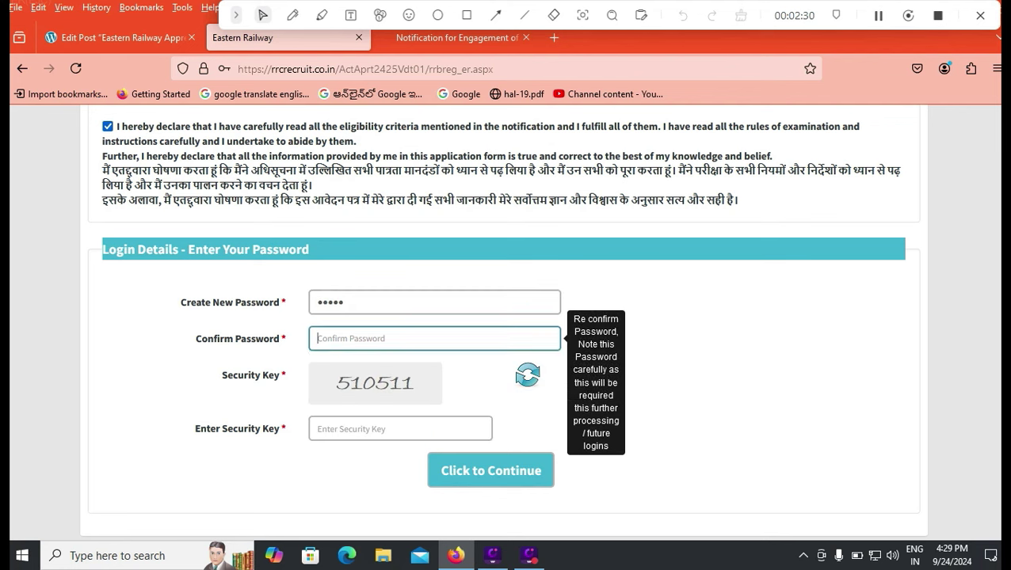
click(401, 428)
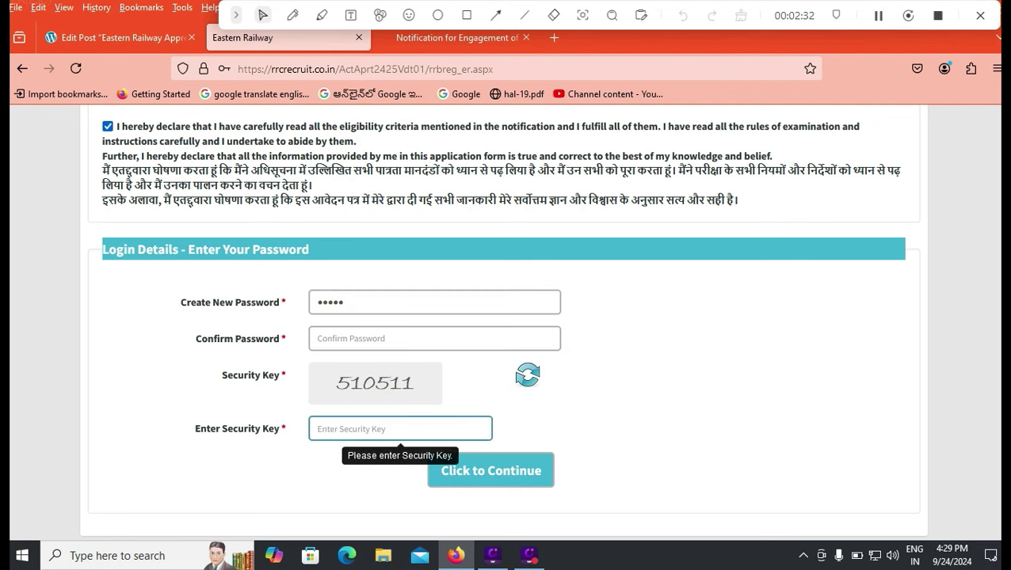
text(510511)
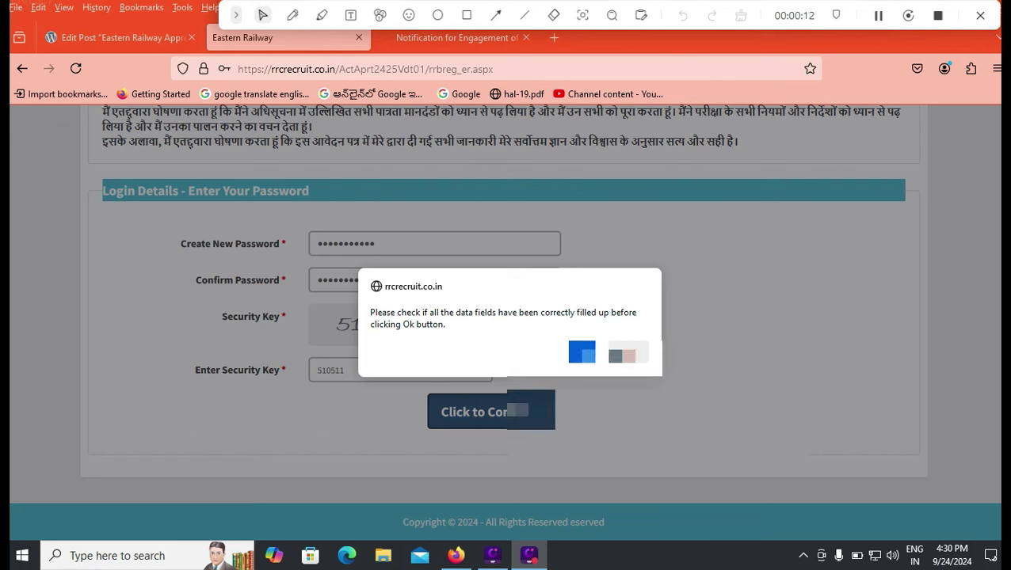
Acknowledge the alert, confirm 'I have verified all the details', and submit the registration.
key(Return)
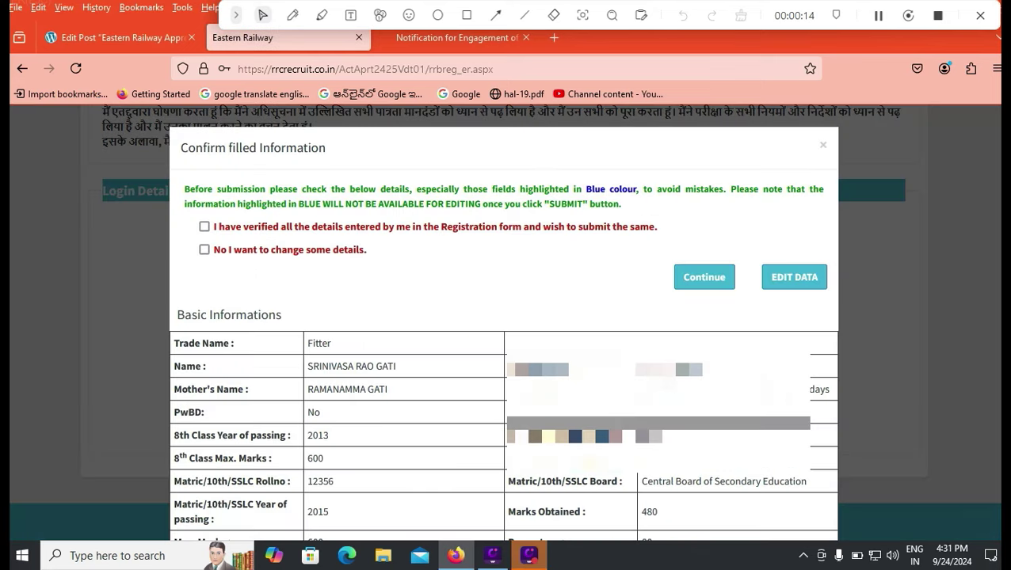
click(203, 226)
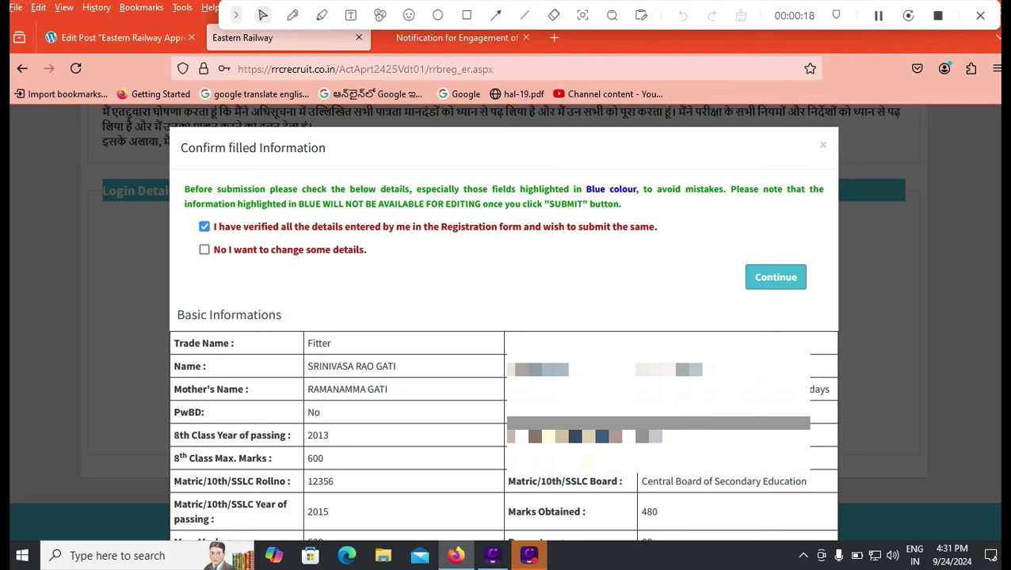
click(204, 227)
click(204, 227)
click(205, 249)
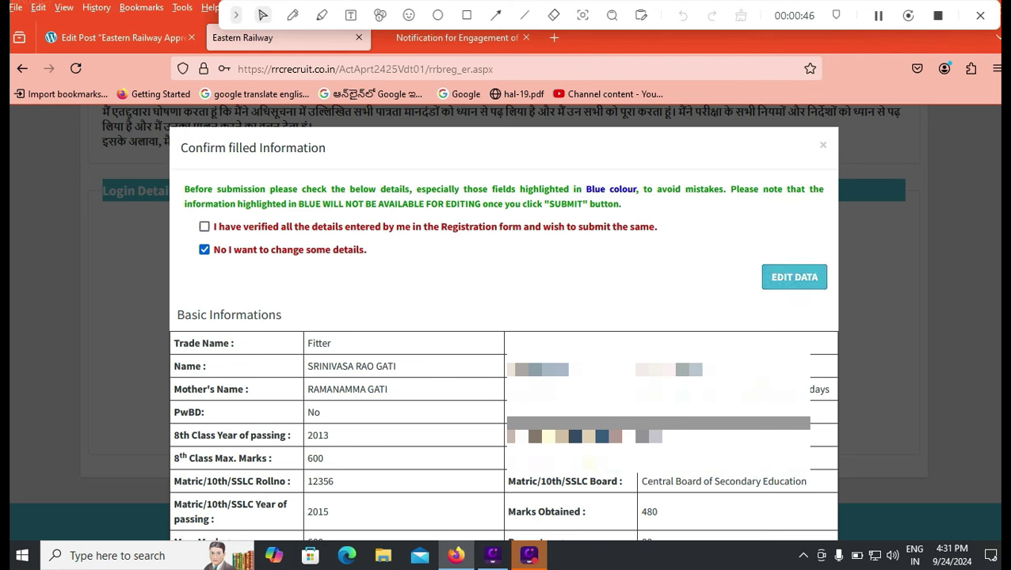
click(205, 226)
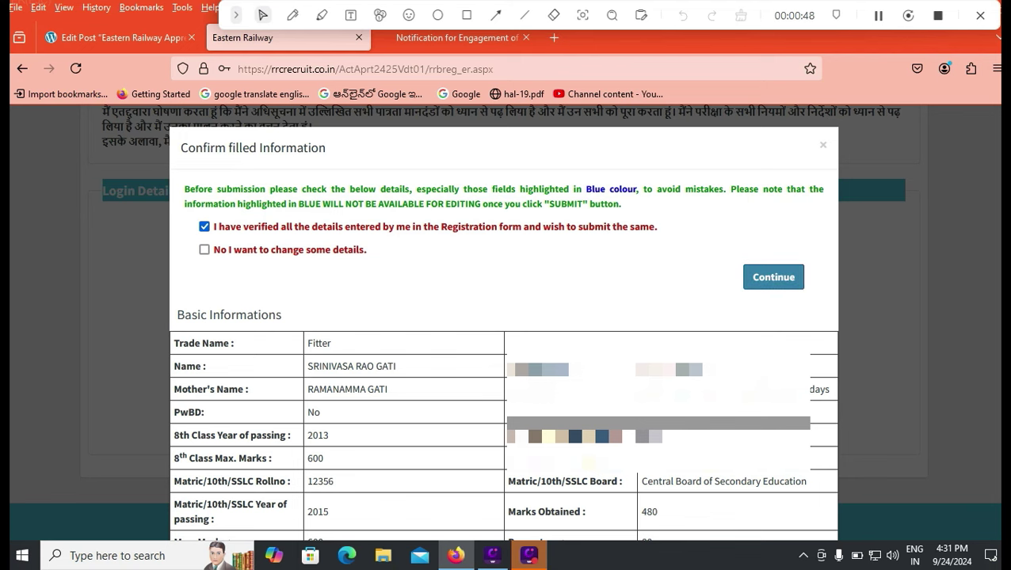
click(773, 277)
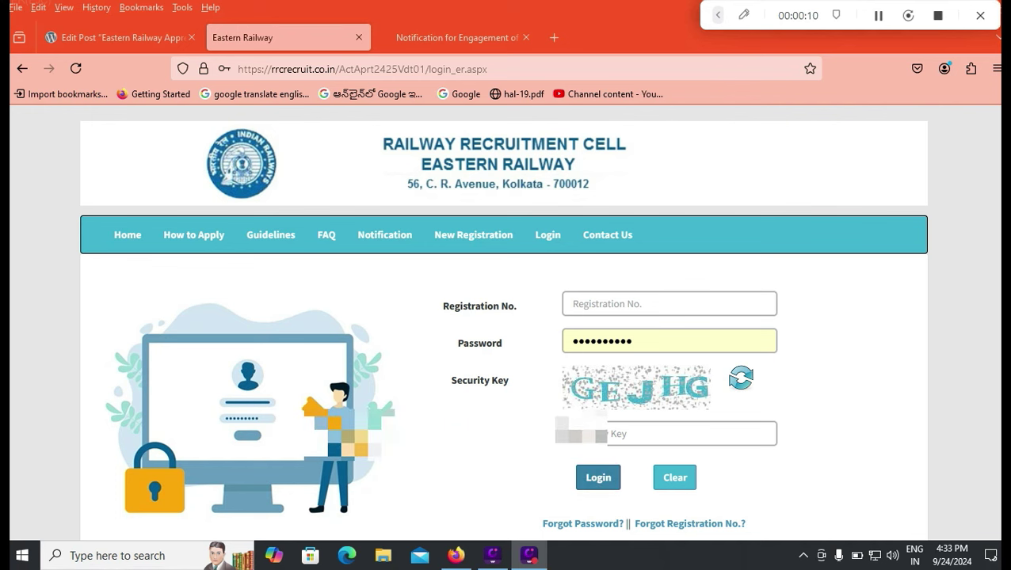
Log in and list the units available for Unit Preference 1.
key(Return)
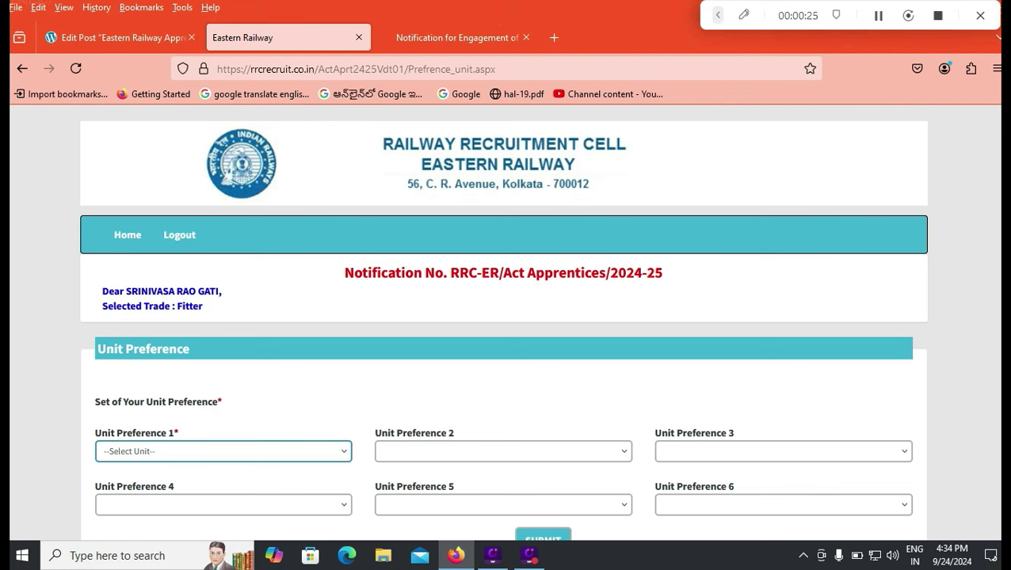
key(alt+Down)
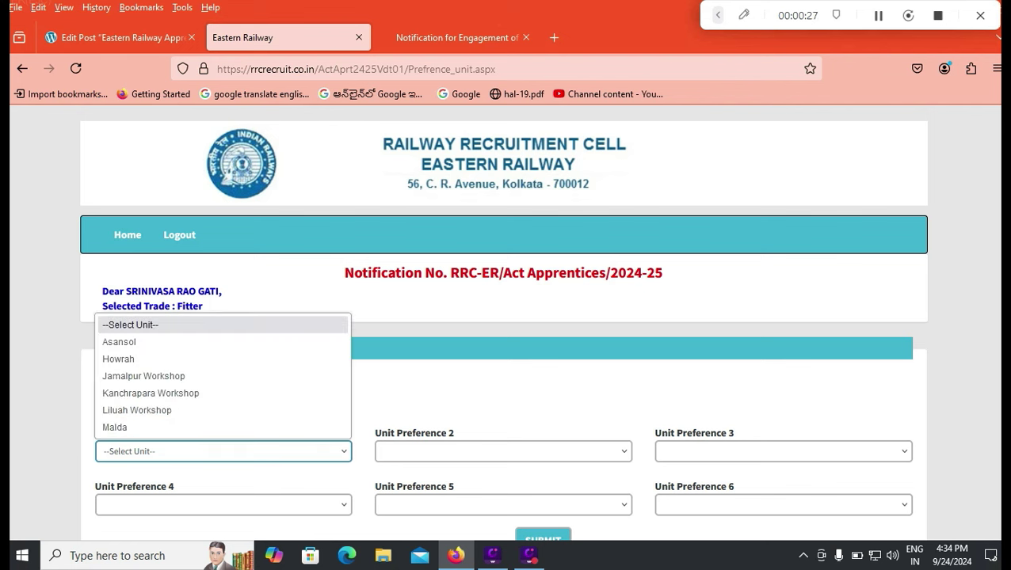